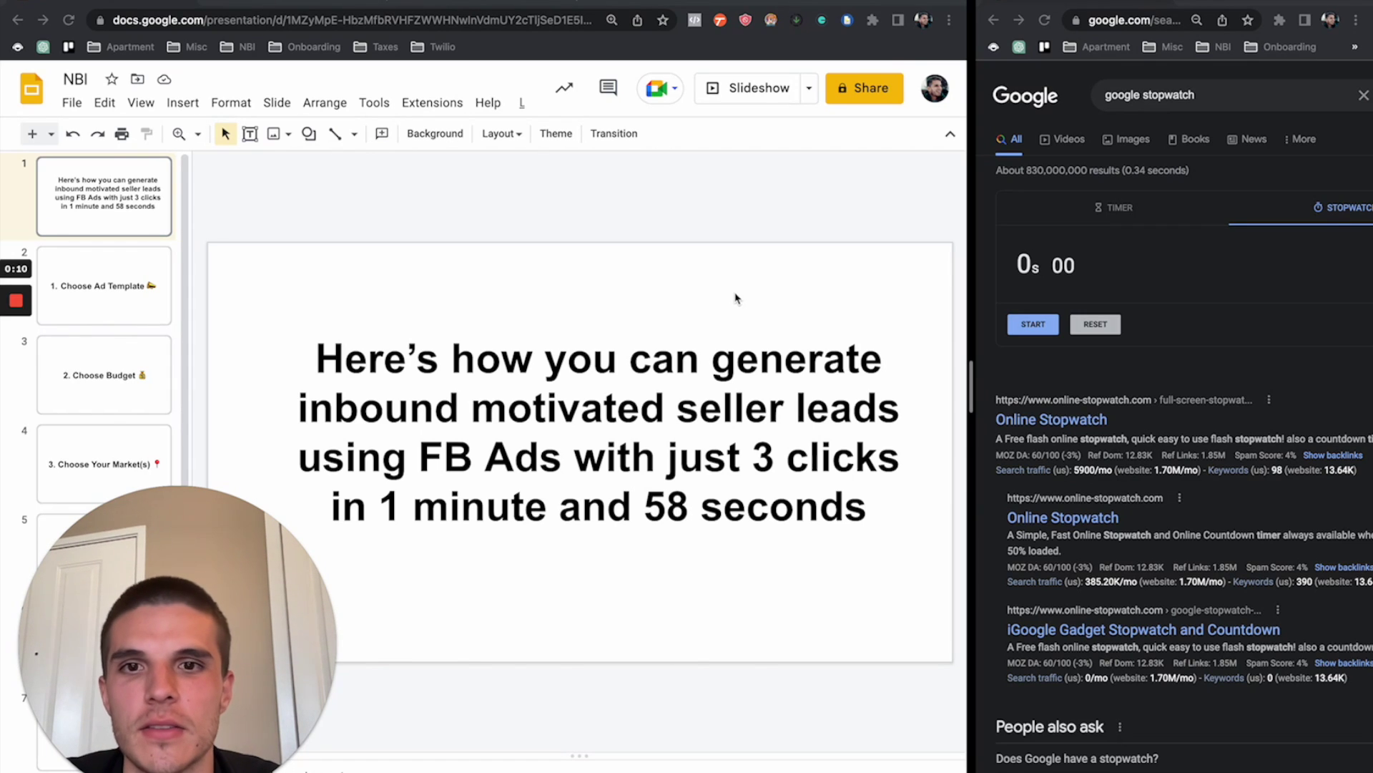
- Start the stopwatch and pick the Want to Sell House on Your Terms template with $553,546 median price, 20 daily budget and the schedule page link
click(1033, 324)
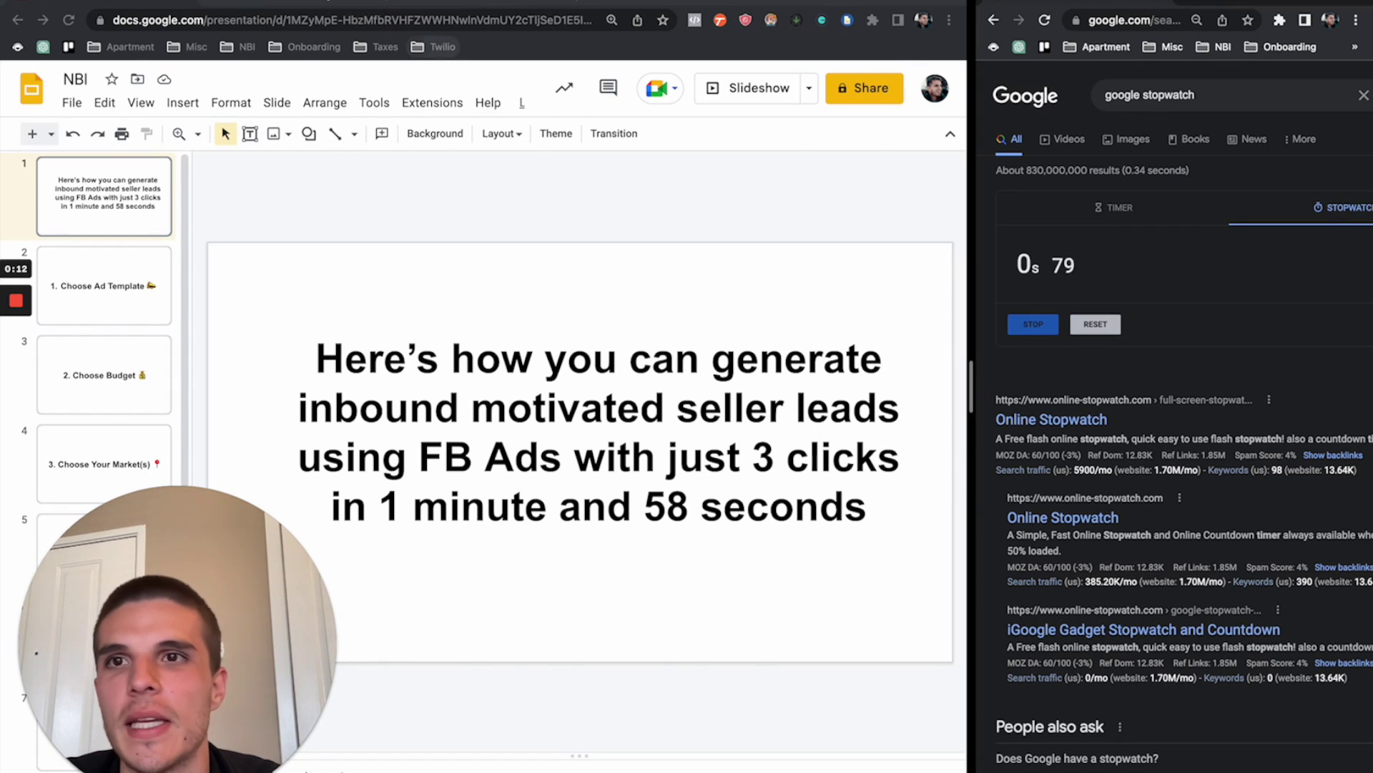
key(ctrl+Tab)
scroll(484, 334, down, 3)
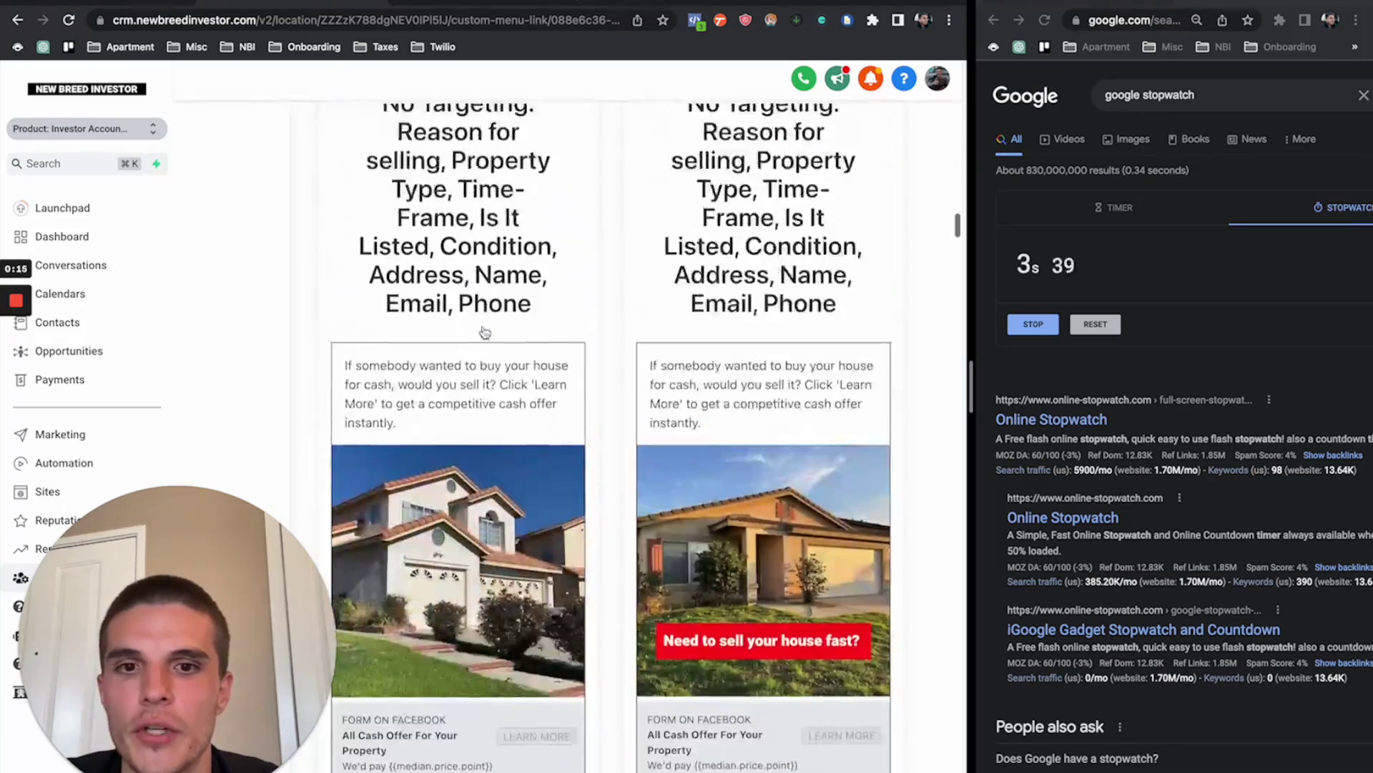
scroll(483, 333, up, 2)
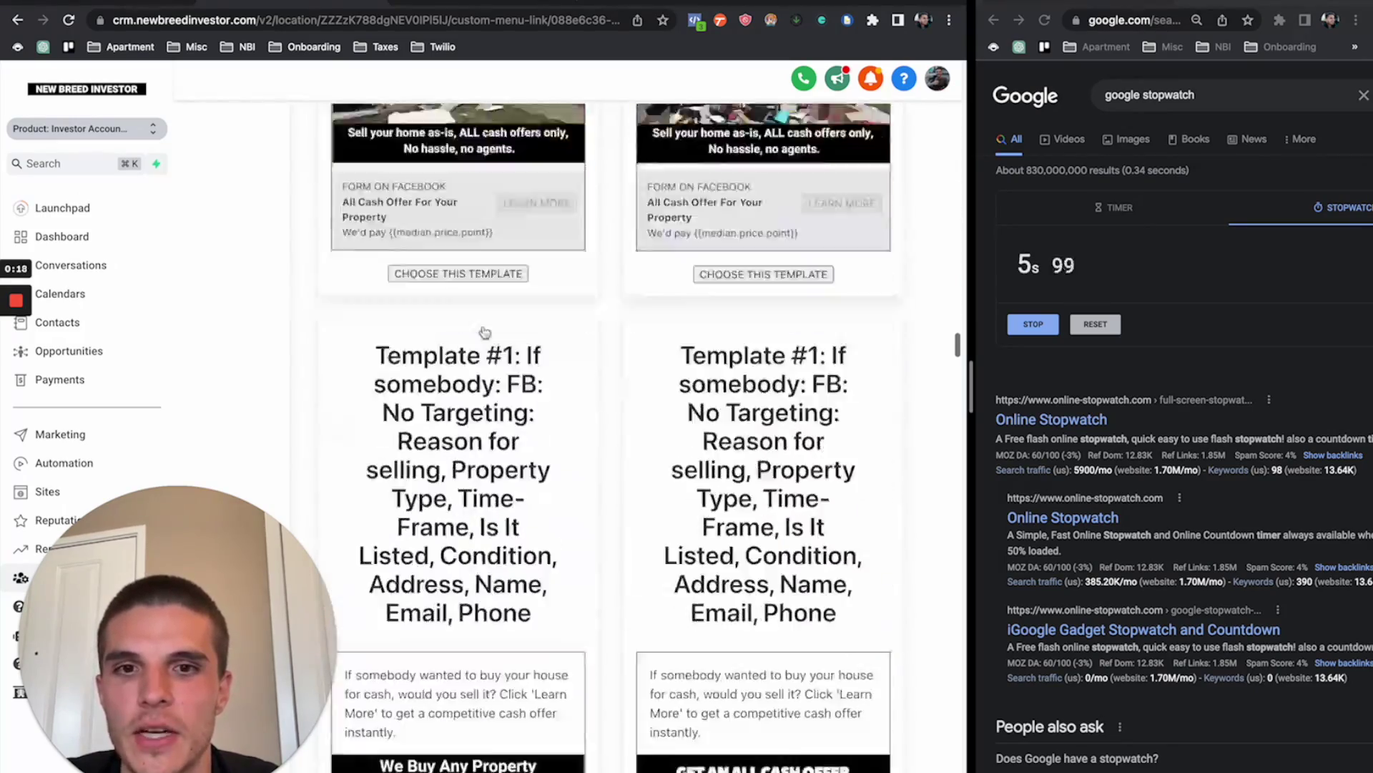
scroll(484, 333, up, 2)
scroll(484, 333, up, 2)
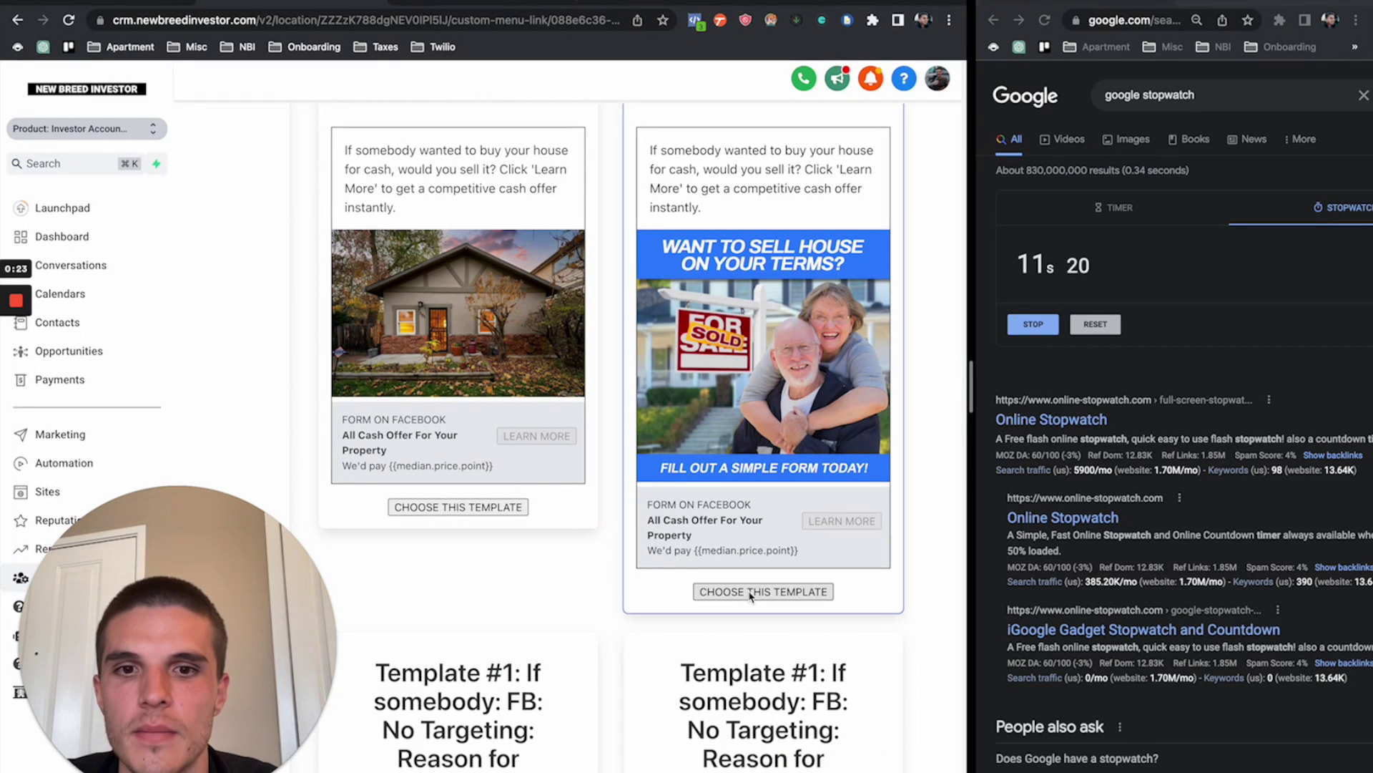
click(751, 590)
click(515, 345)
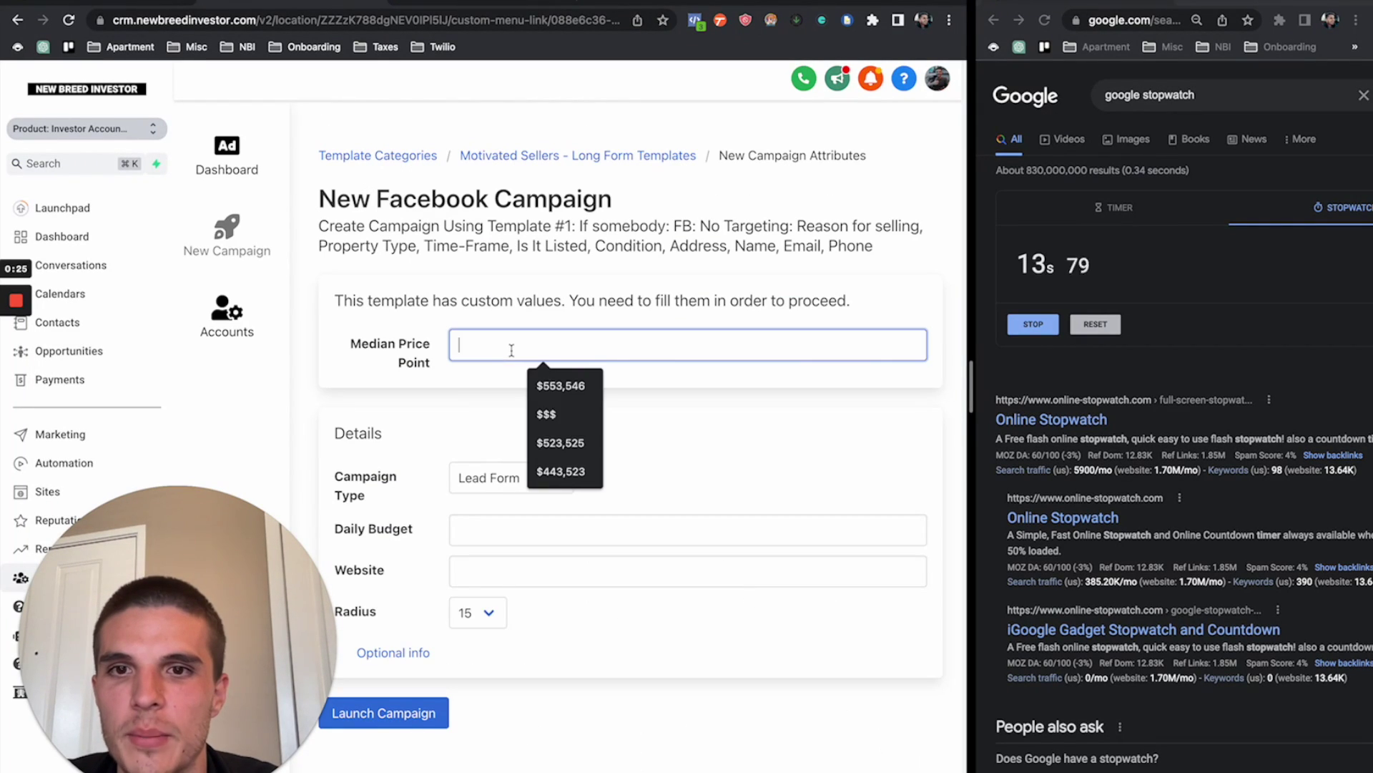
click(529, 392)
click(508, 528)
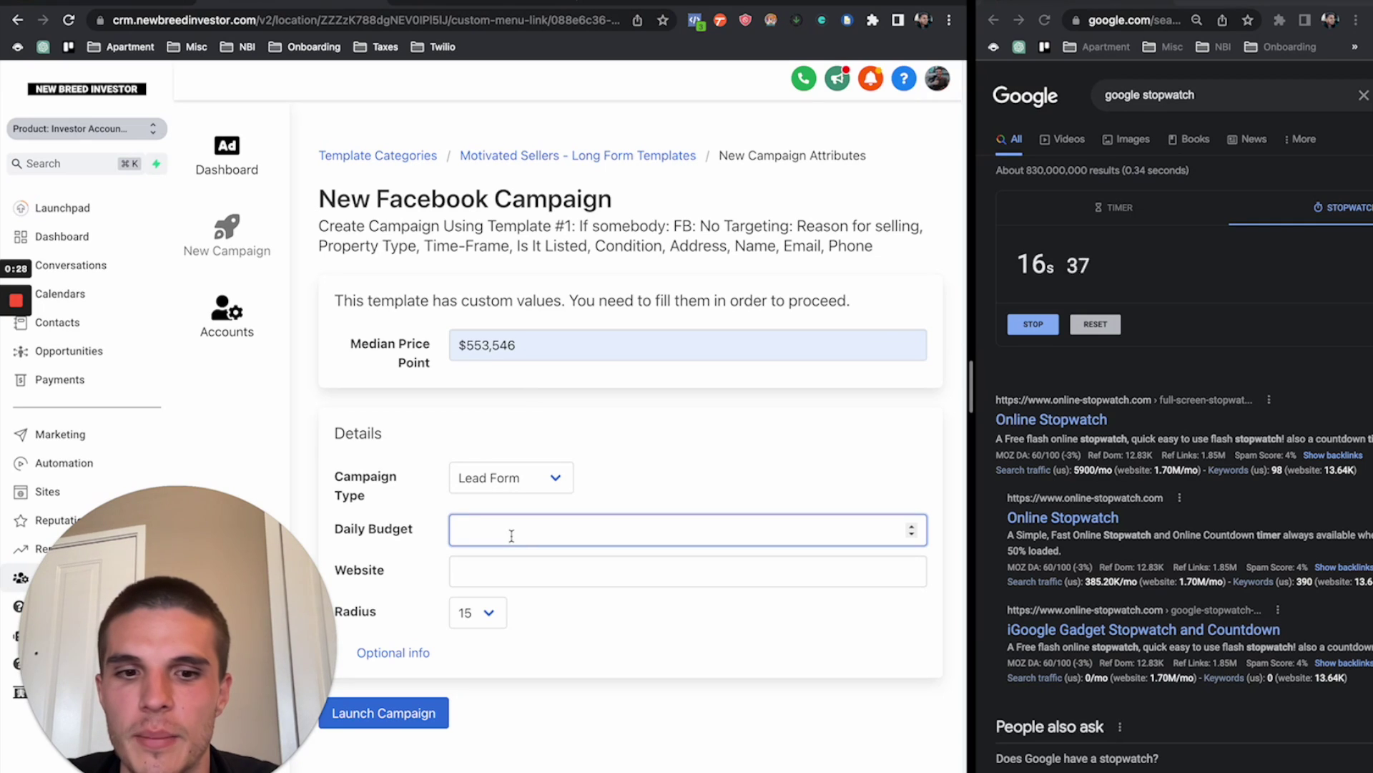
text(20)
click(504, 563)
click(600, 669)
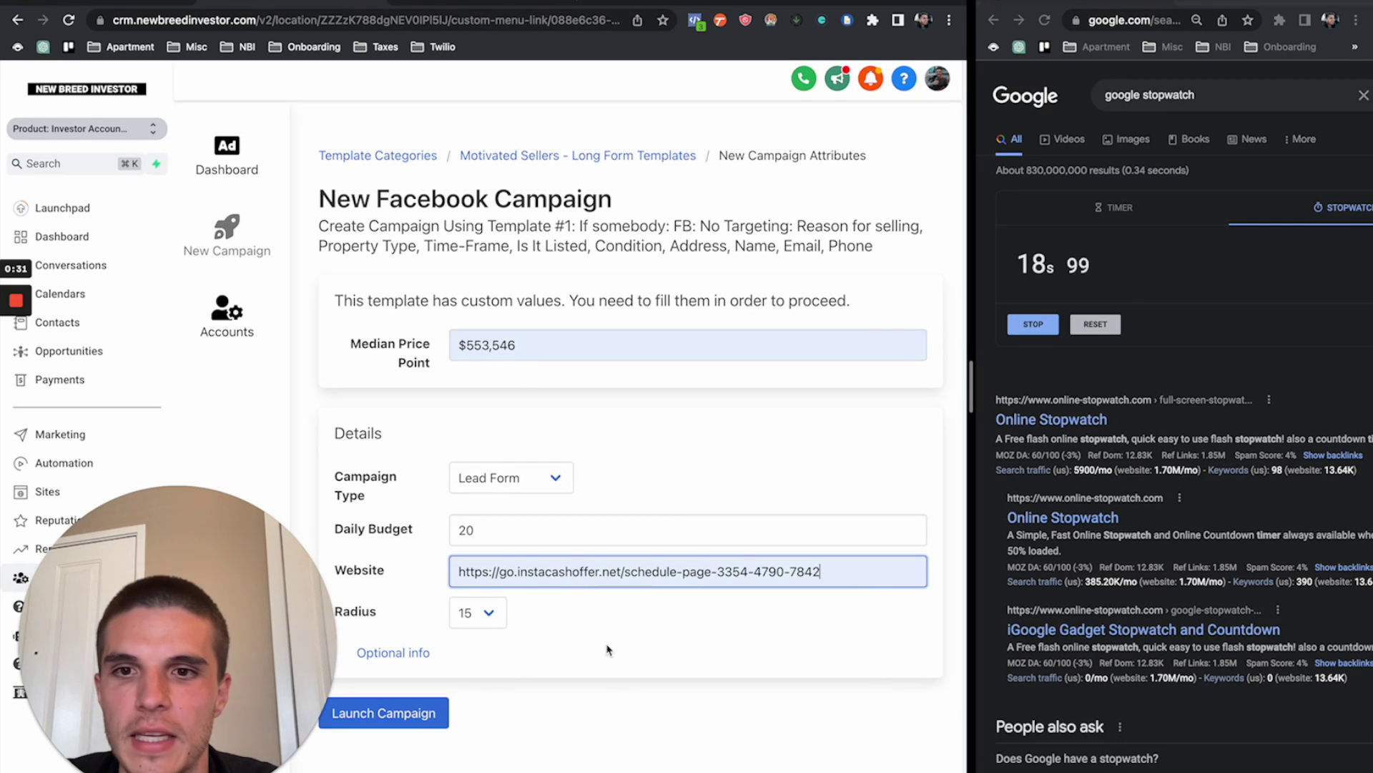
- Target the campaign by cities with Austin - Texas and launch the Facebook campaign
click(419, 650)
scroll(736, 527, down, 3)
click(882, 502)
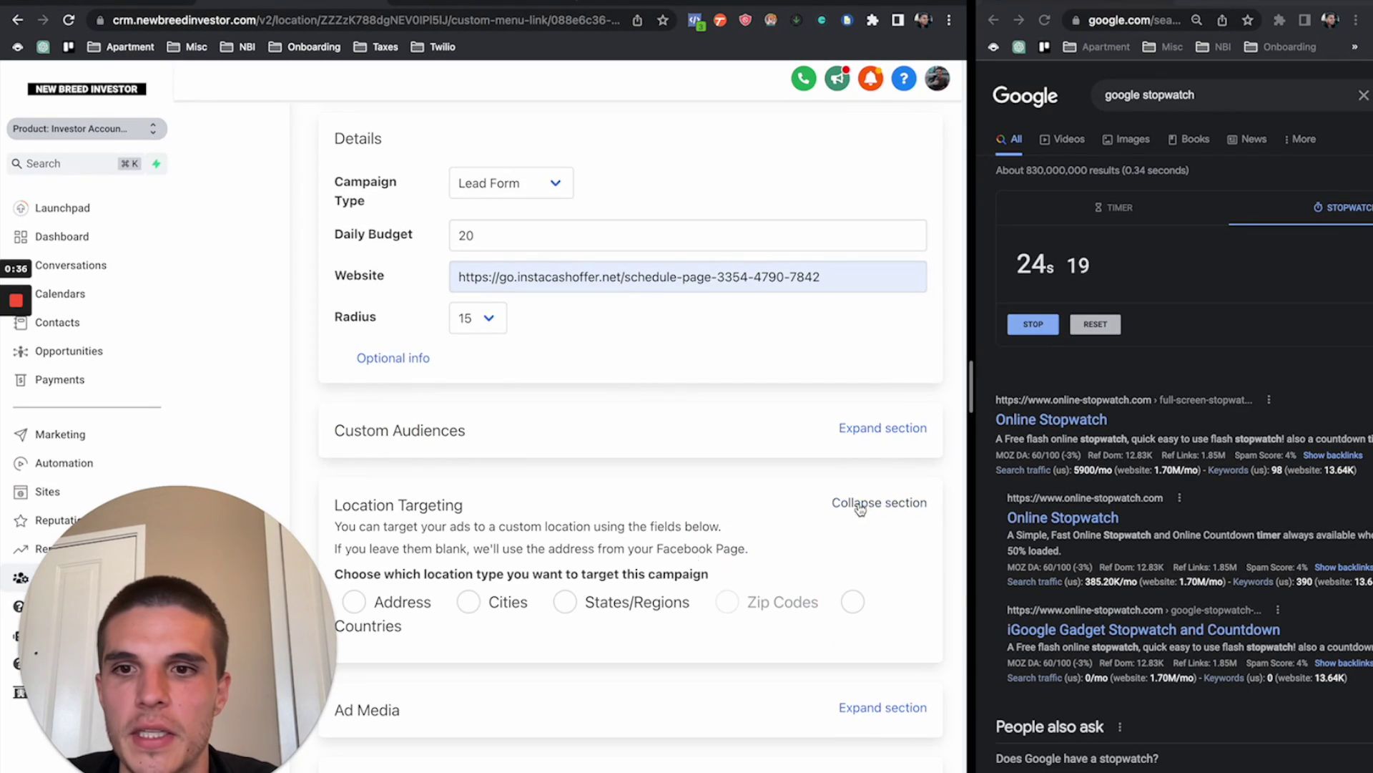
click(469, 602)
click(536, 691)
text(austin )
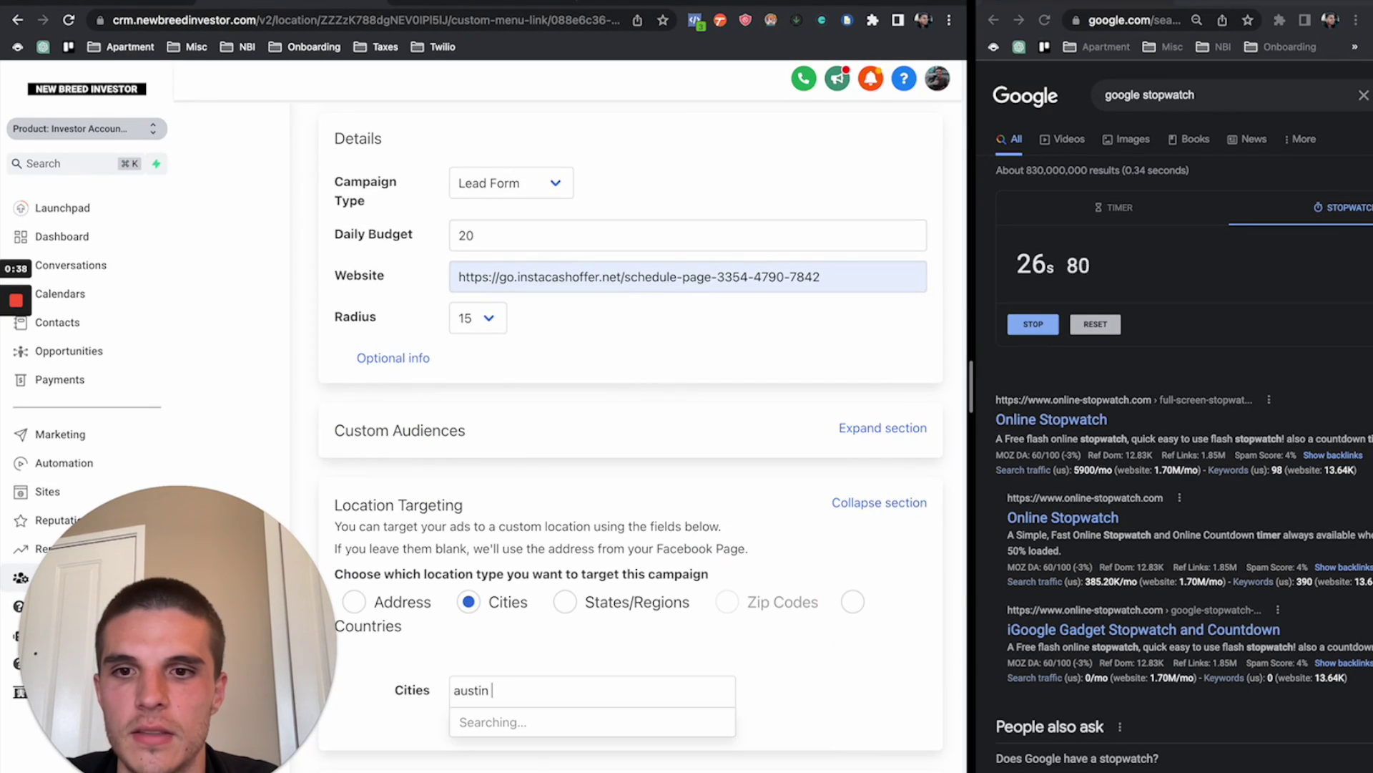
text(- tex)
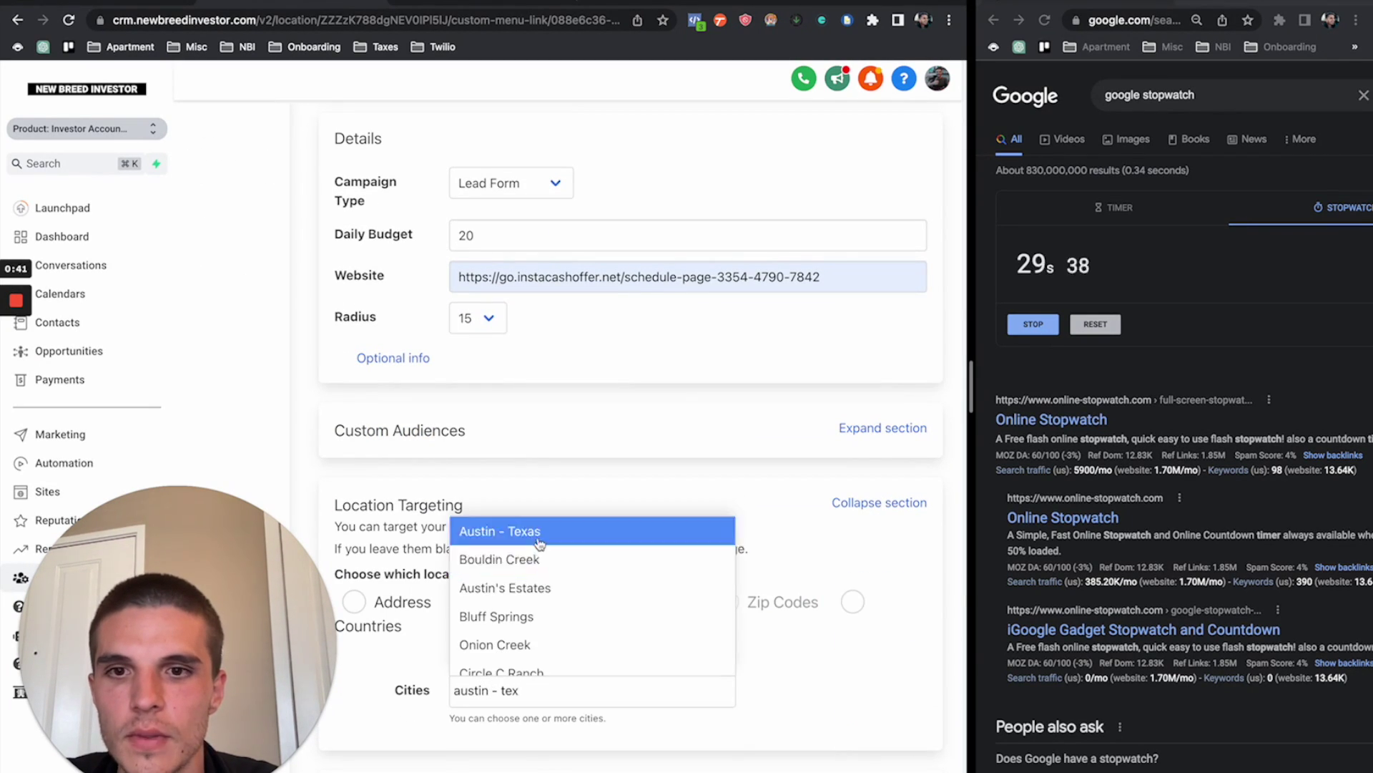
click(539, 527)
scroll(539, 542, down, 3)
scroll(539, 541, down, 1)
click(404, 727)
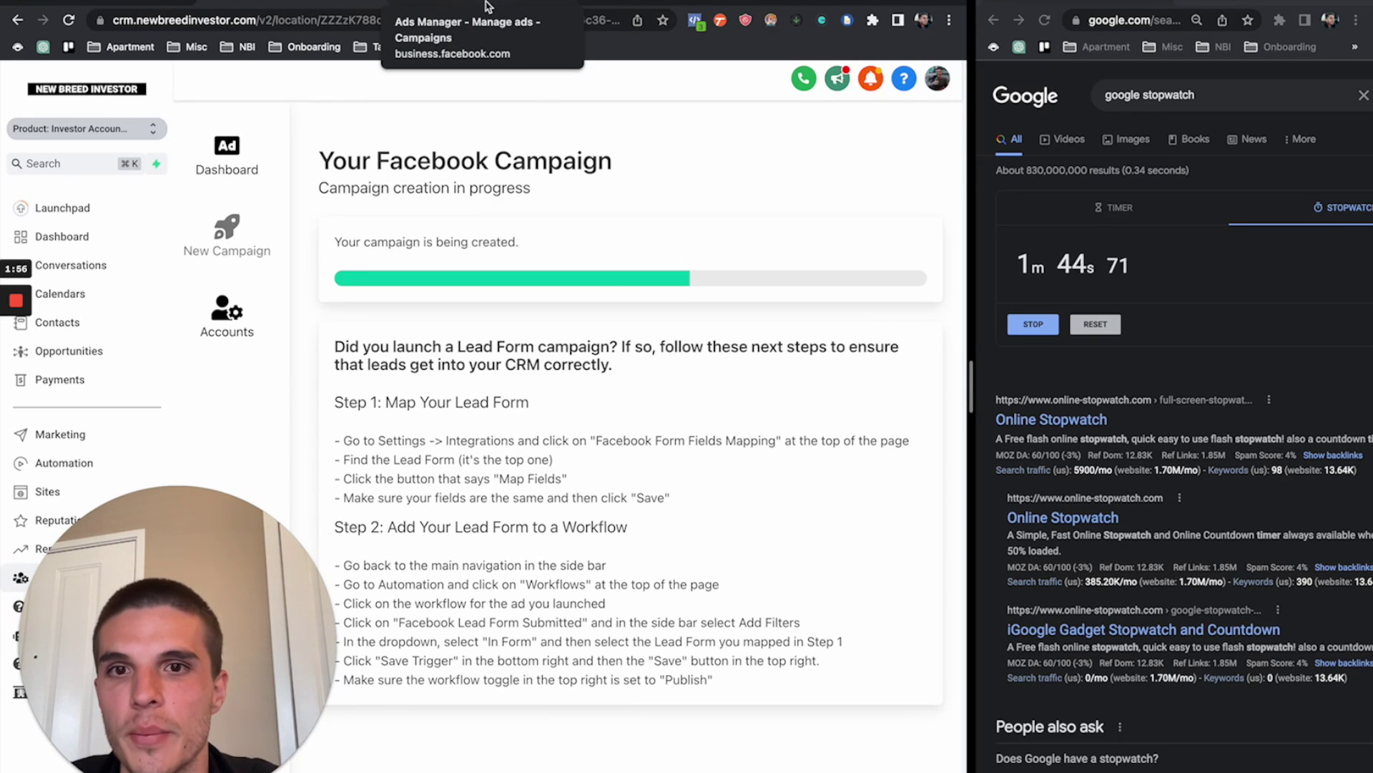
- Wait for the campaign to finish creating and highlight the 'Campaign was created successfully.' message
click(485, 8)
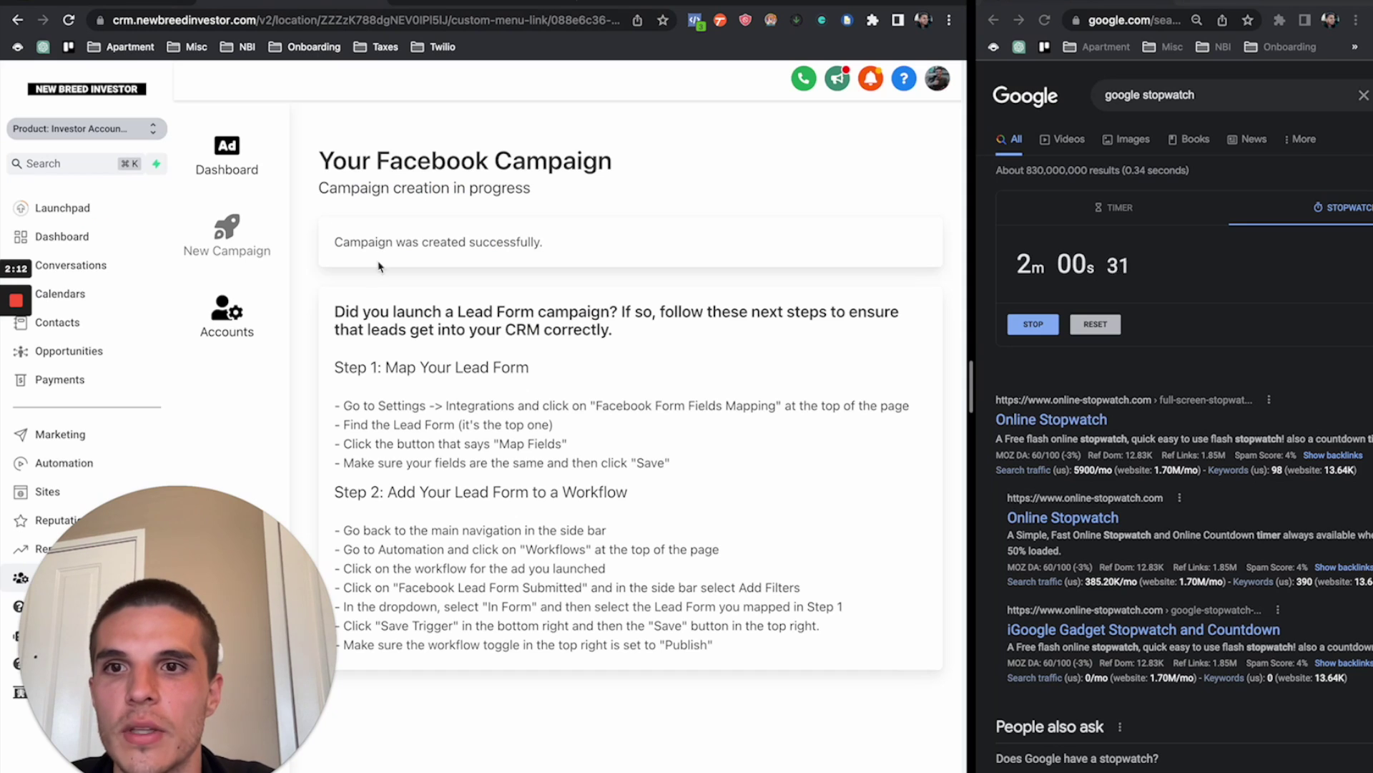
drag(335, 246, 540, 246)
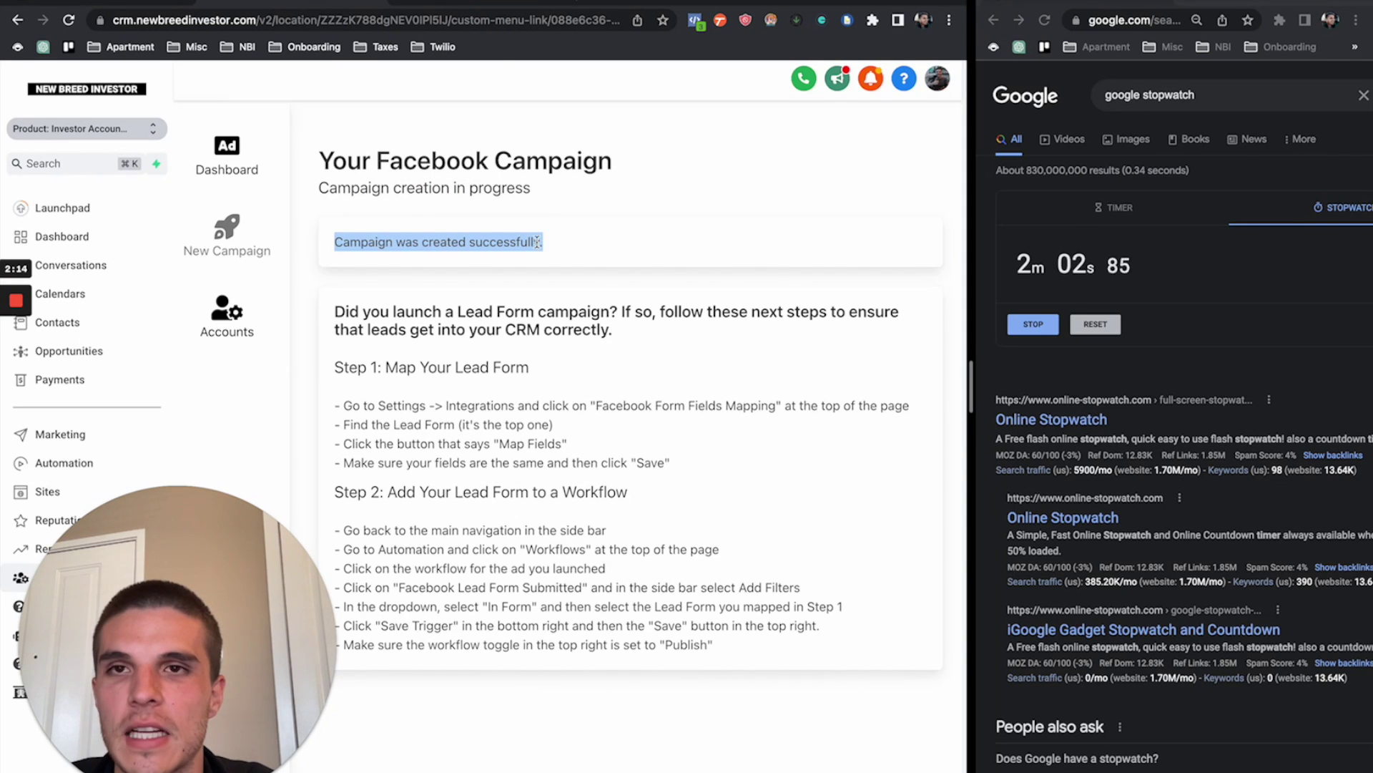
- Refresh Campaigns, edit Insta Cash Offers, review its Custom Location ad set and Ad 1's preview
click(490, 6)
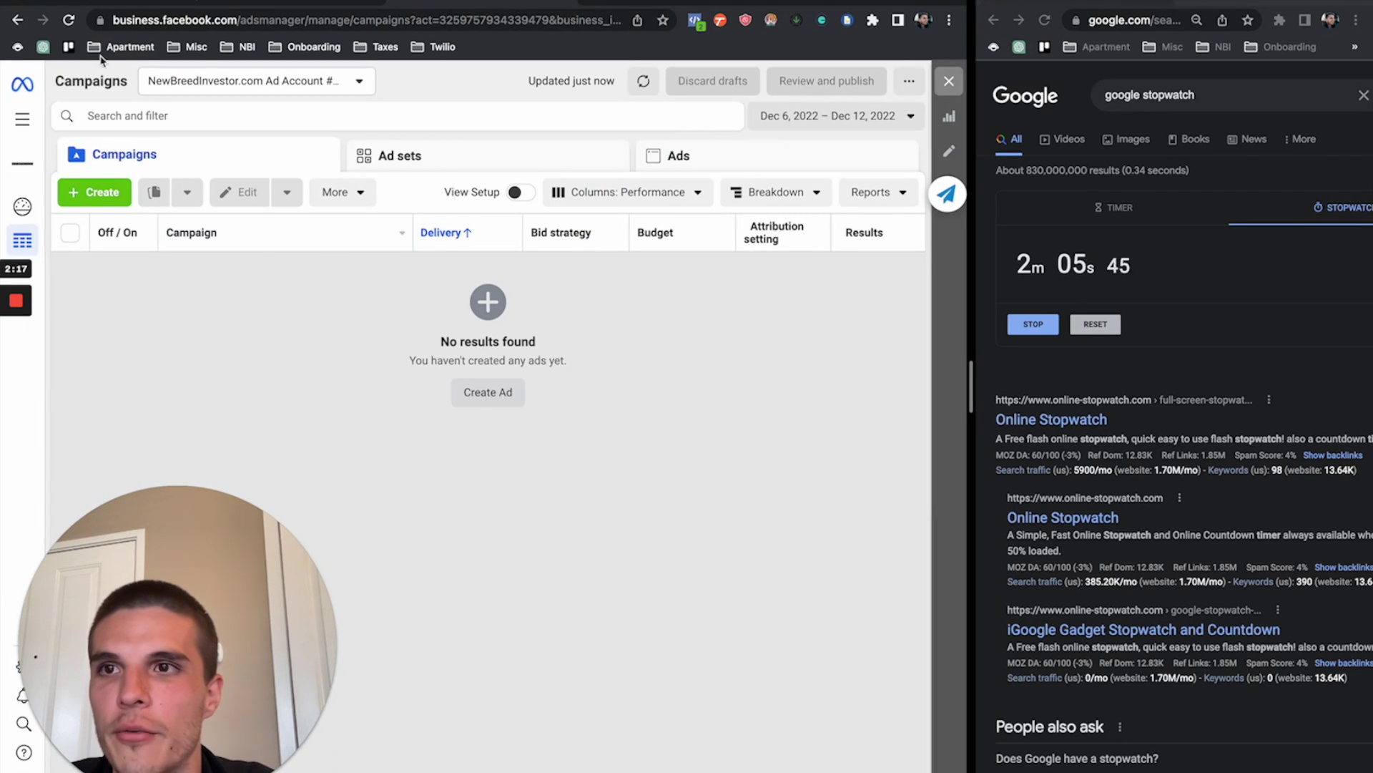
click(69, 21)
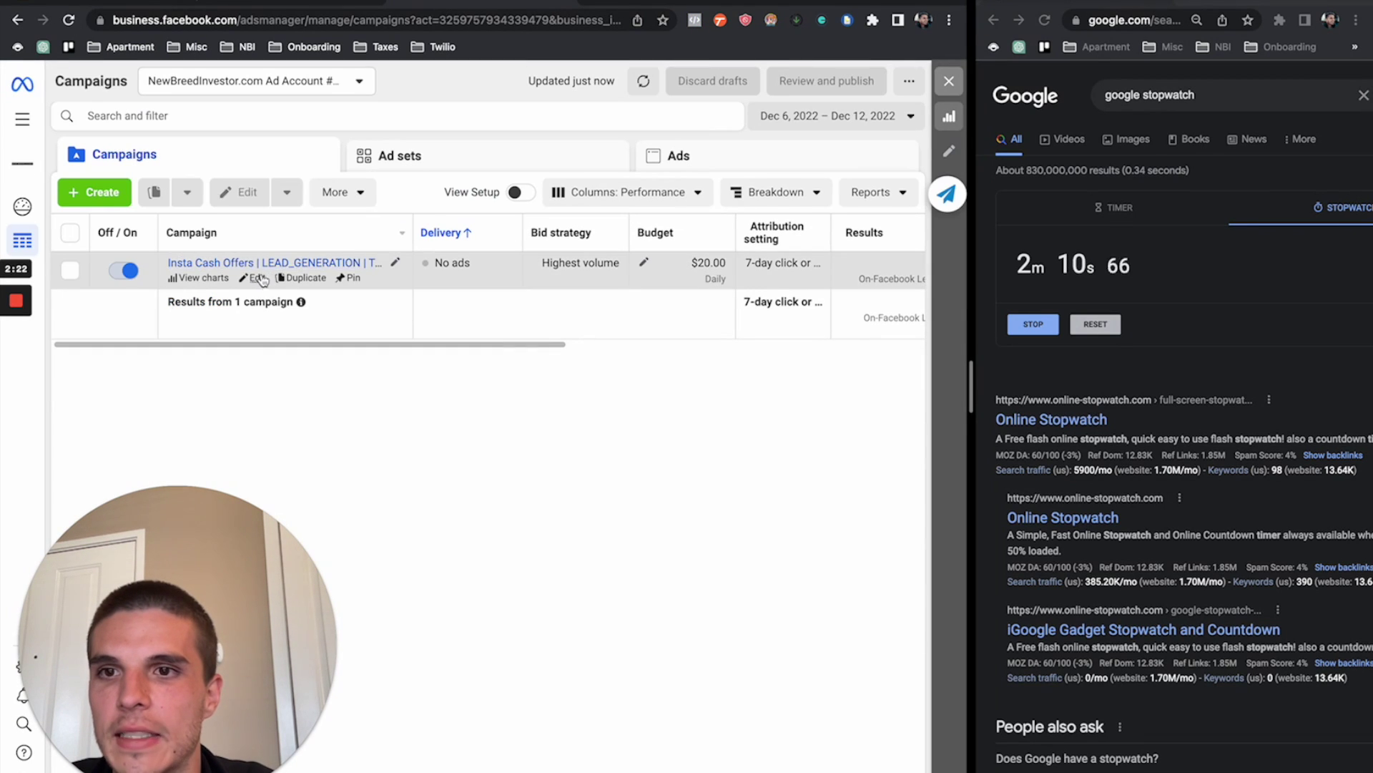
click(257, 280)
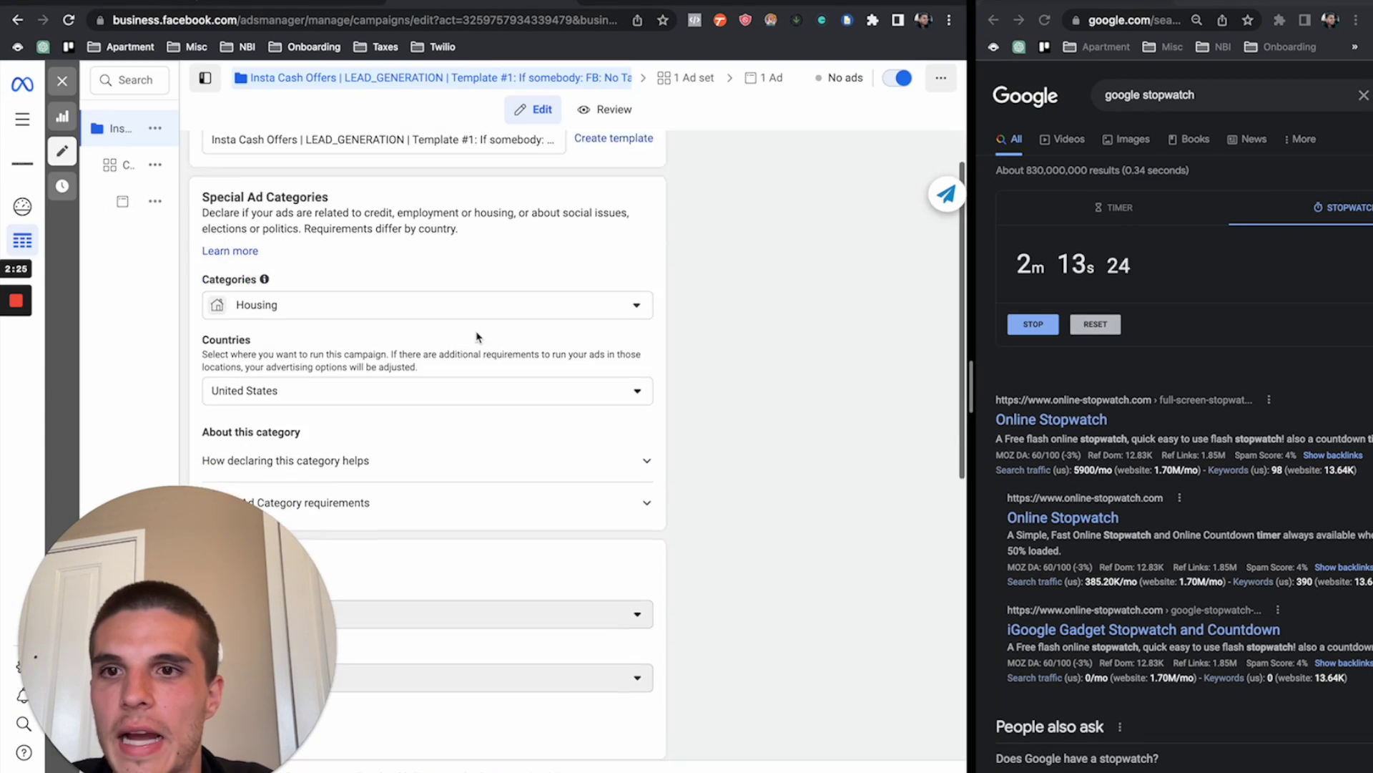
click(143, 164)
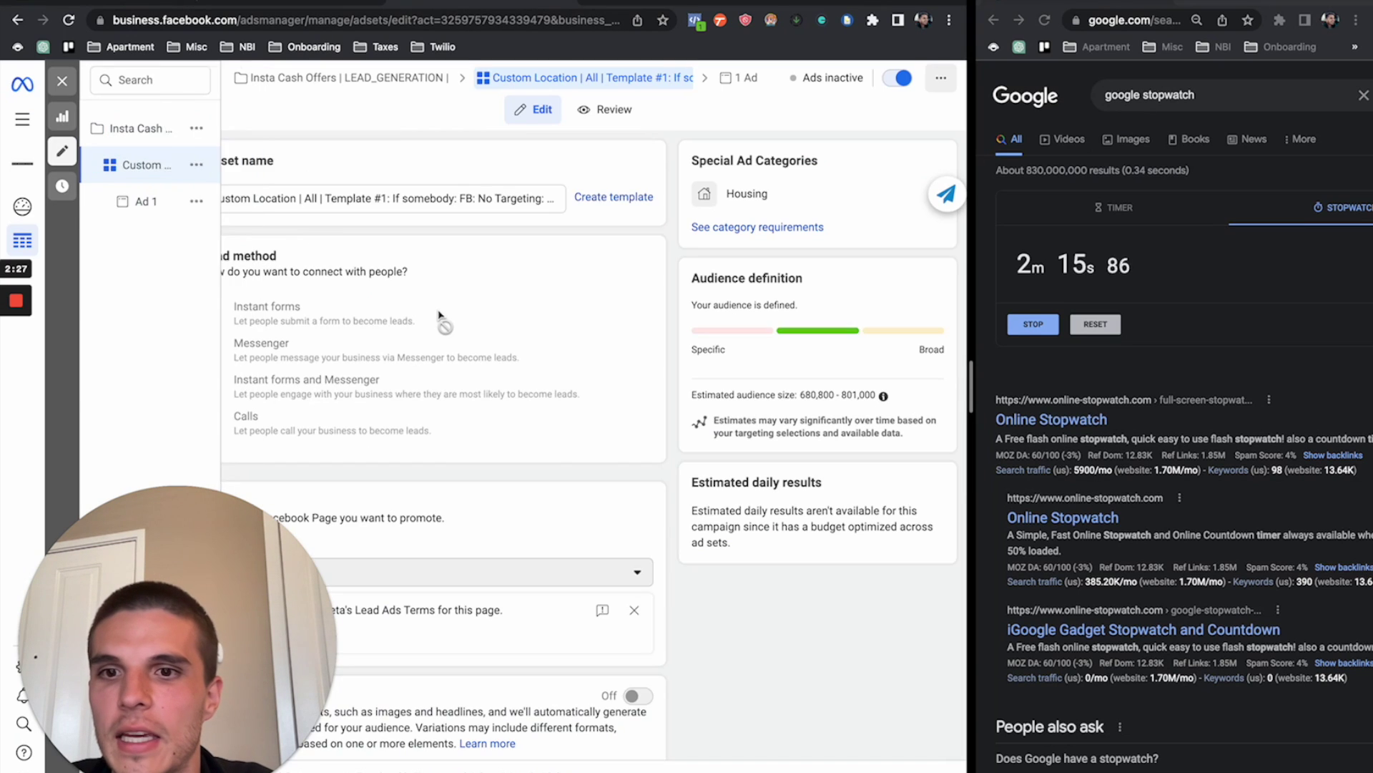
scroll(373, 310, down, 2)
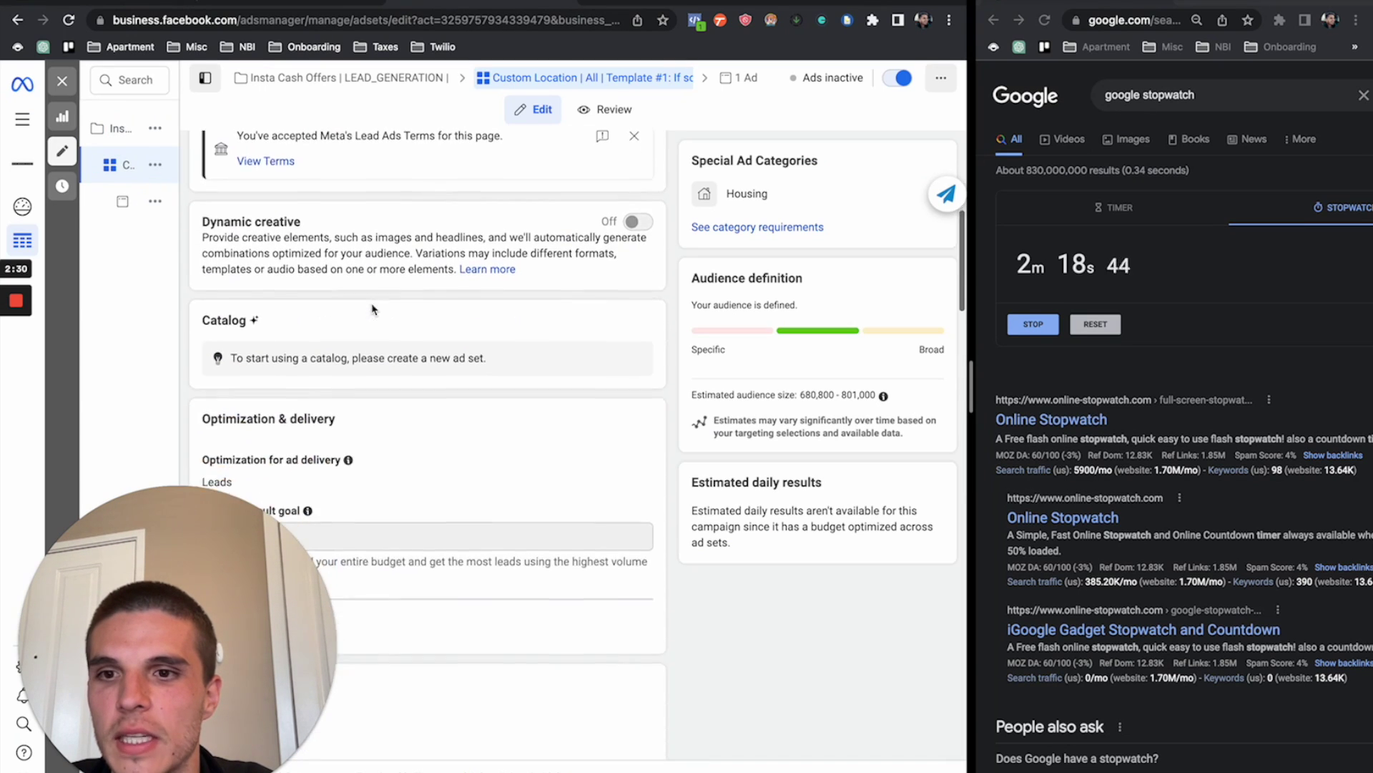
scroll(373, 310, down, 3)
scroll(372, 310, down, 2)
scroll(372, 310, down, 2)
scroll(367, 312, down, 2)
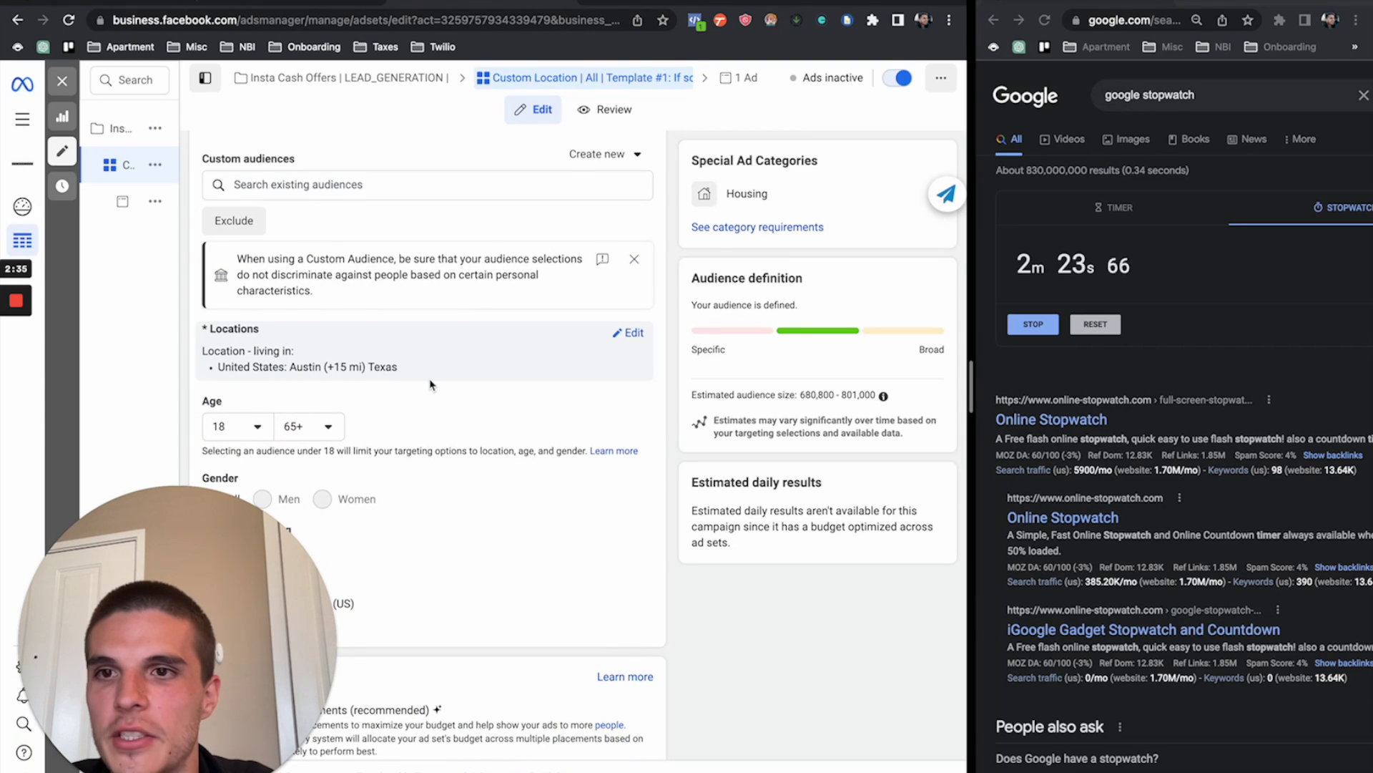
scroll(429, 385, down, 1)
scroll(429, 384, down, 5)
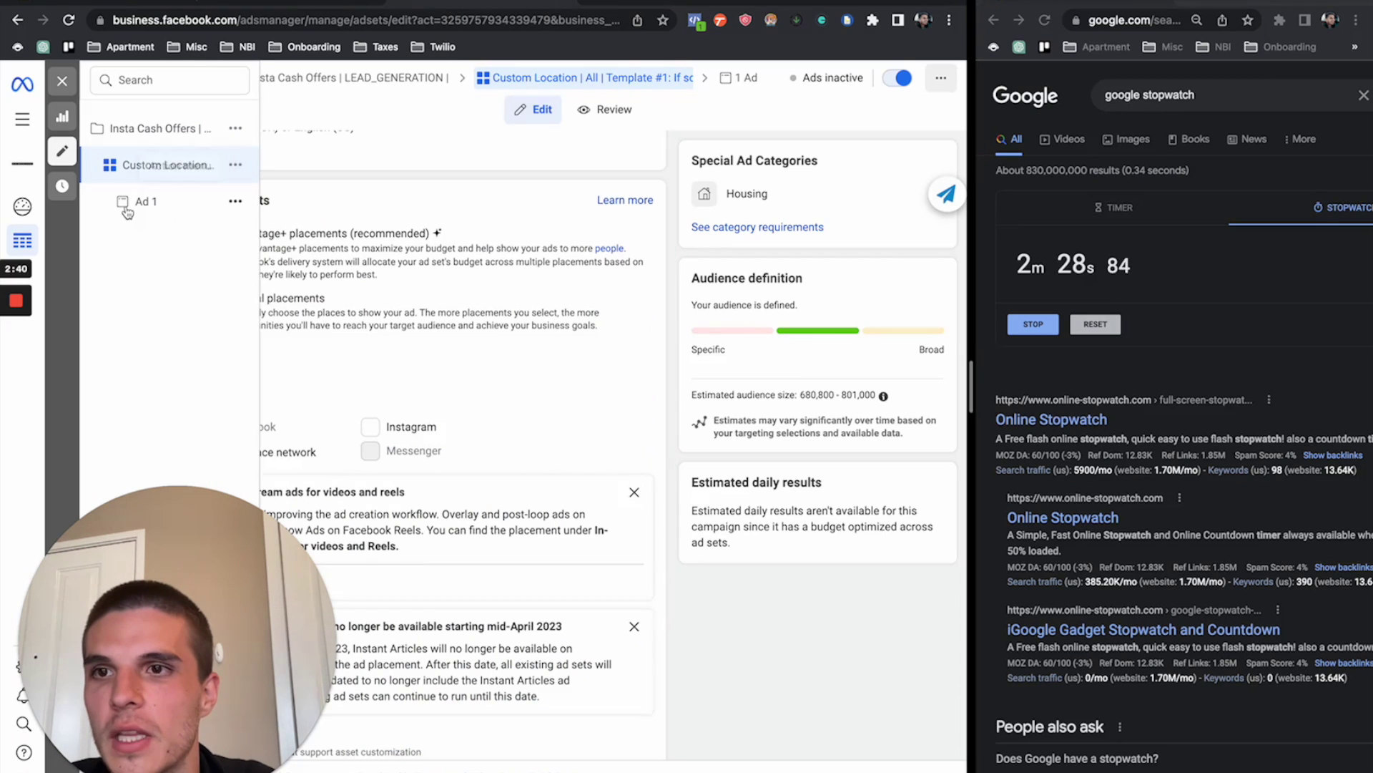
click(161, 203)
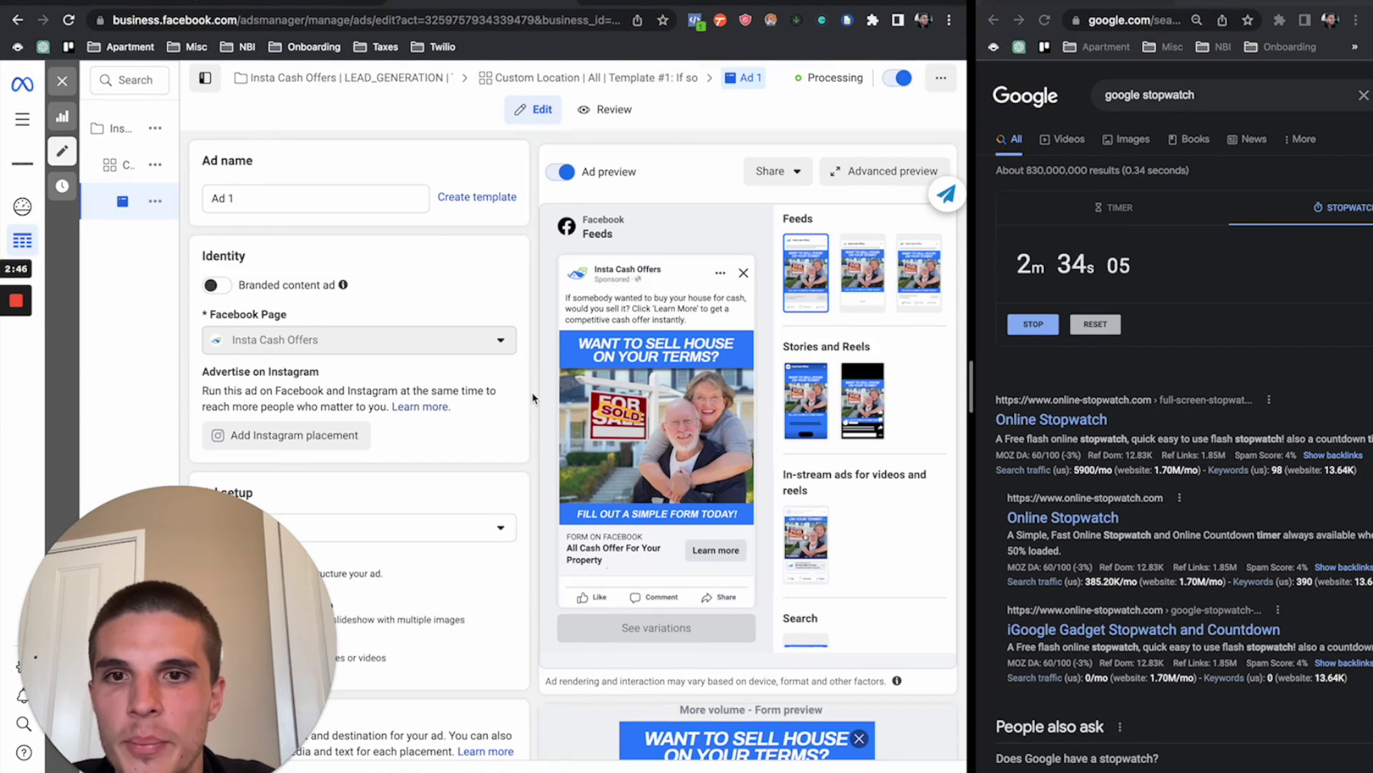
scroll(771, 703, down, 2)
scroll(697, 692, down, 3)
scroll(633, 682, down, 5)
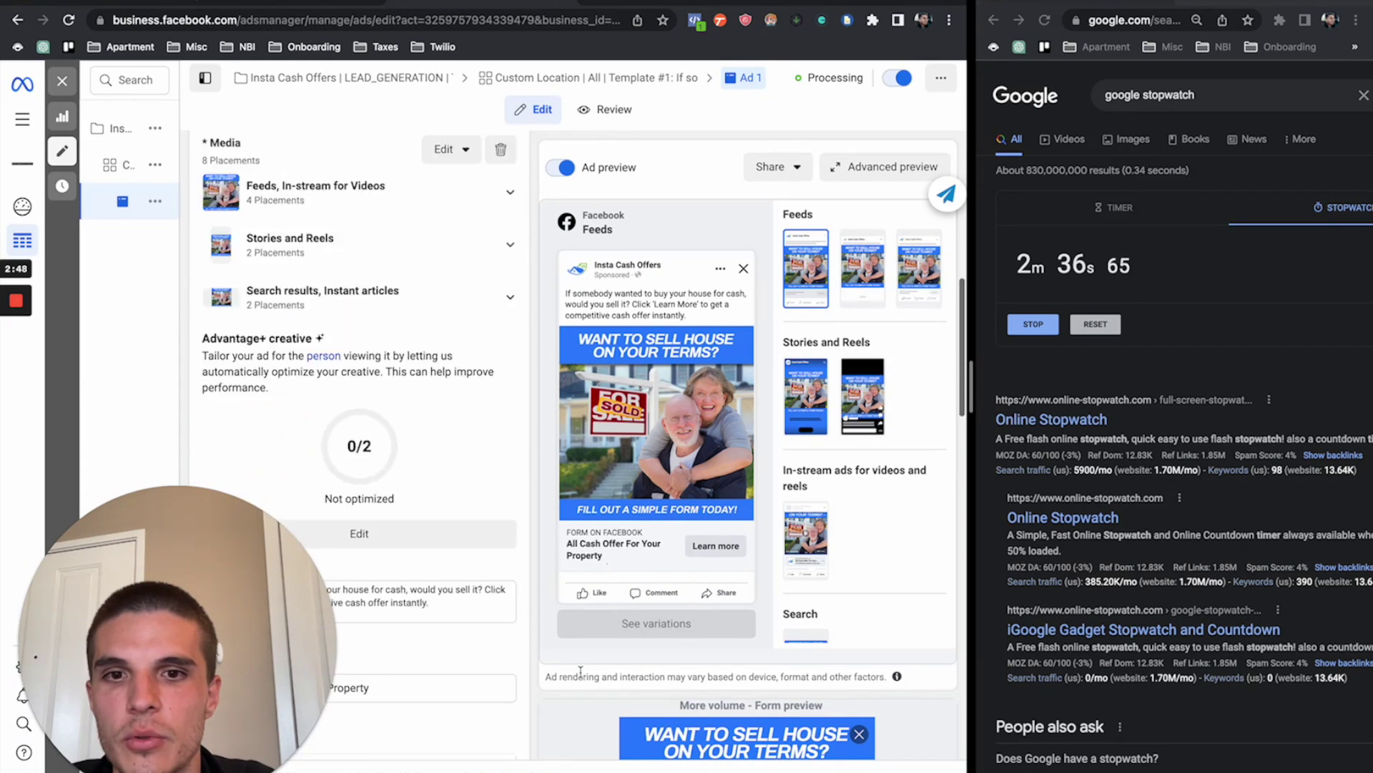
scroll(580, 673, down, 5)
scroll(580, 674, down, 5)
scroll(622, 622, down, 3)
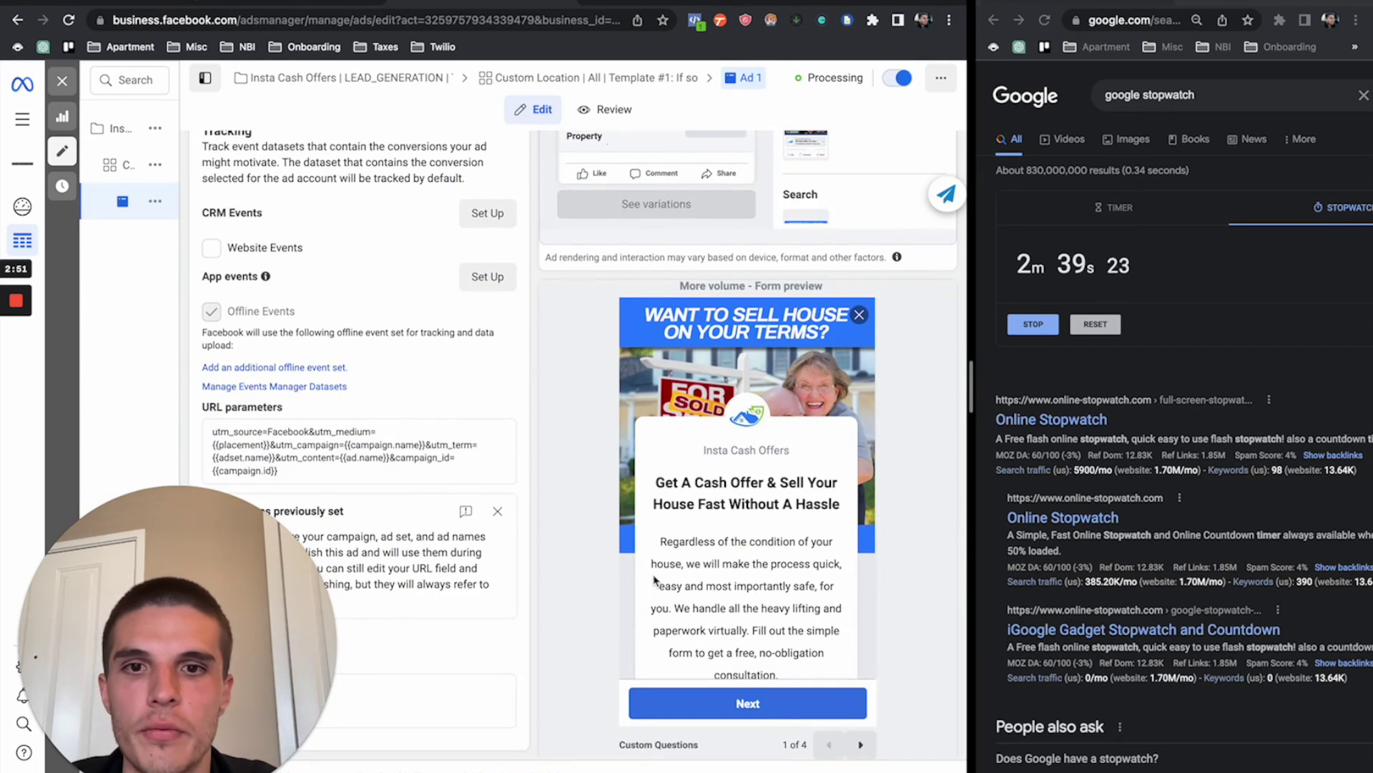
scroll(653, 580, down, 1)
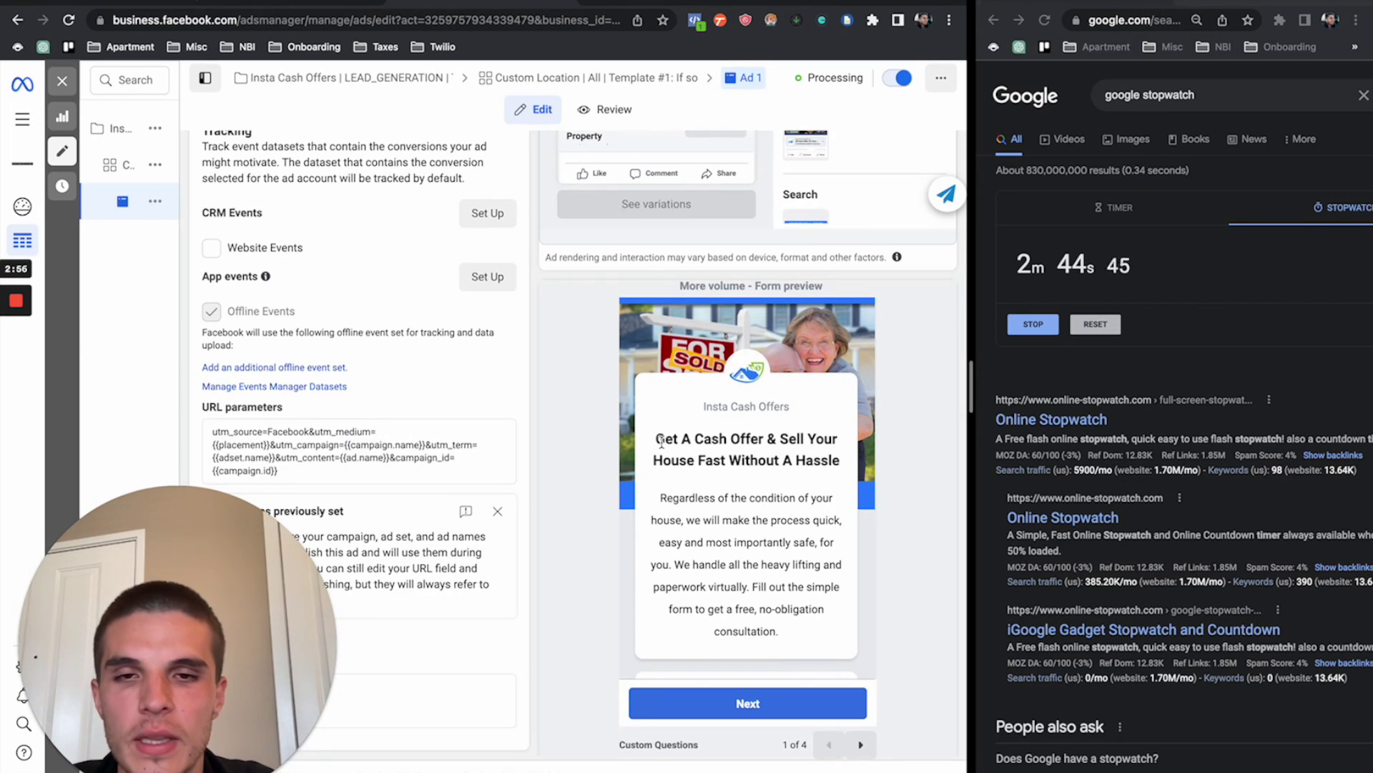
scroll(658, 441, down, 1)
drag(657, 419, 839, 439)
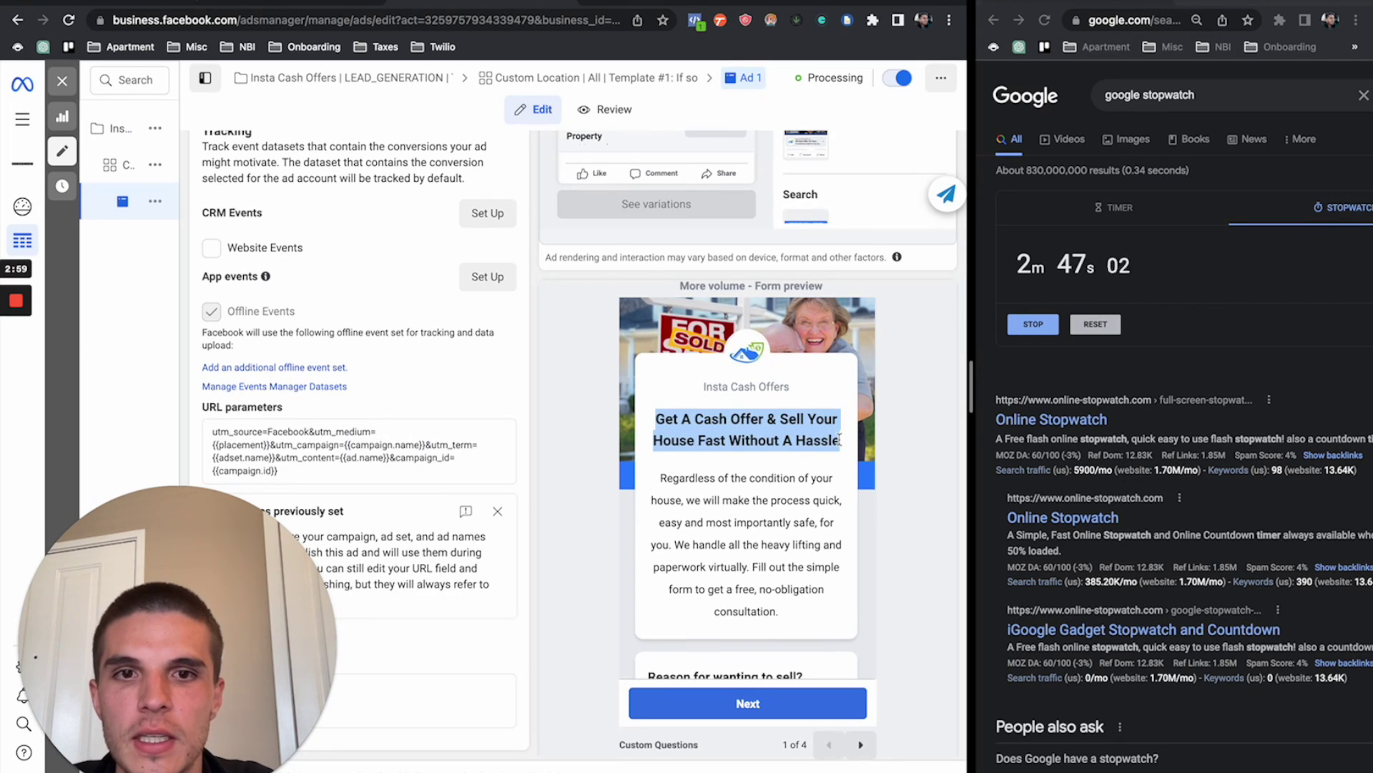
scroll(799, 519, down, 3)
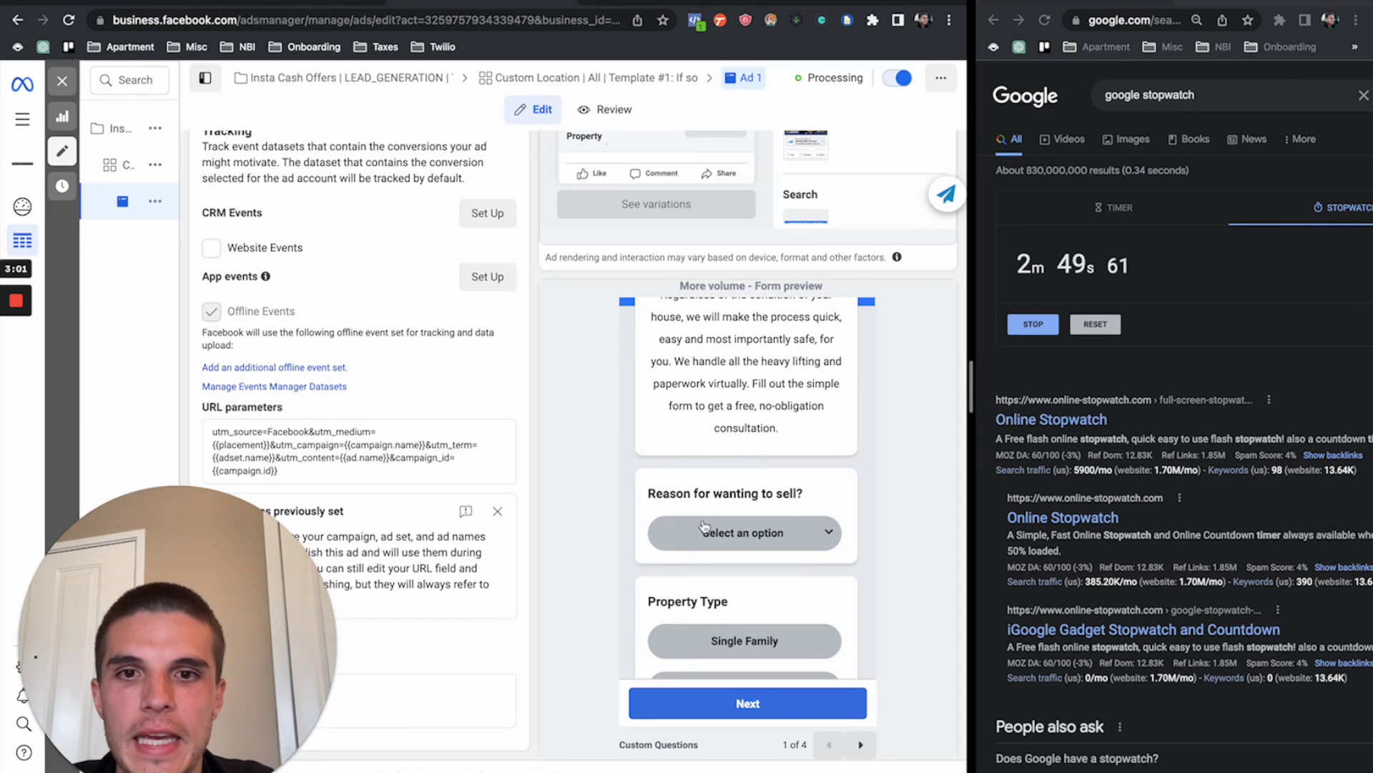
- Answer the lead form preview with ASAP, No and Fair, pointing out the property location field
click(697, 536)
click(717, 548)
scroll(719, 515, down, 3)
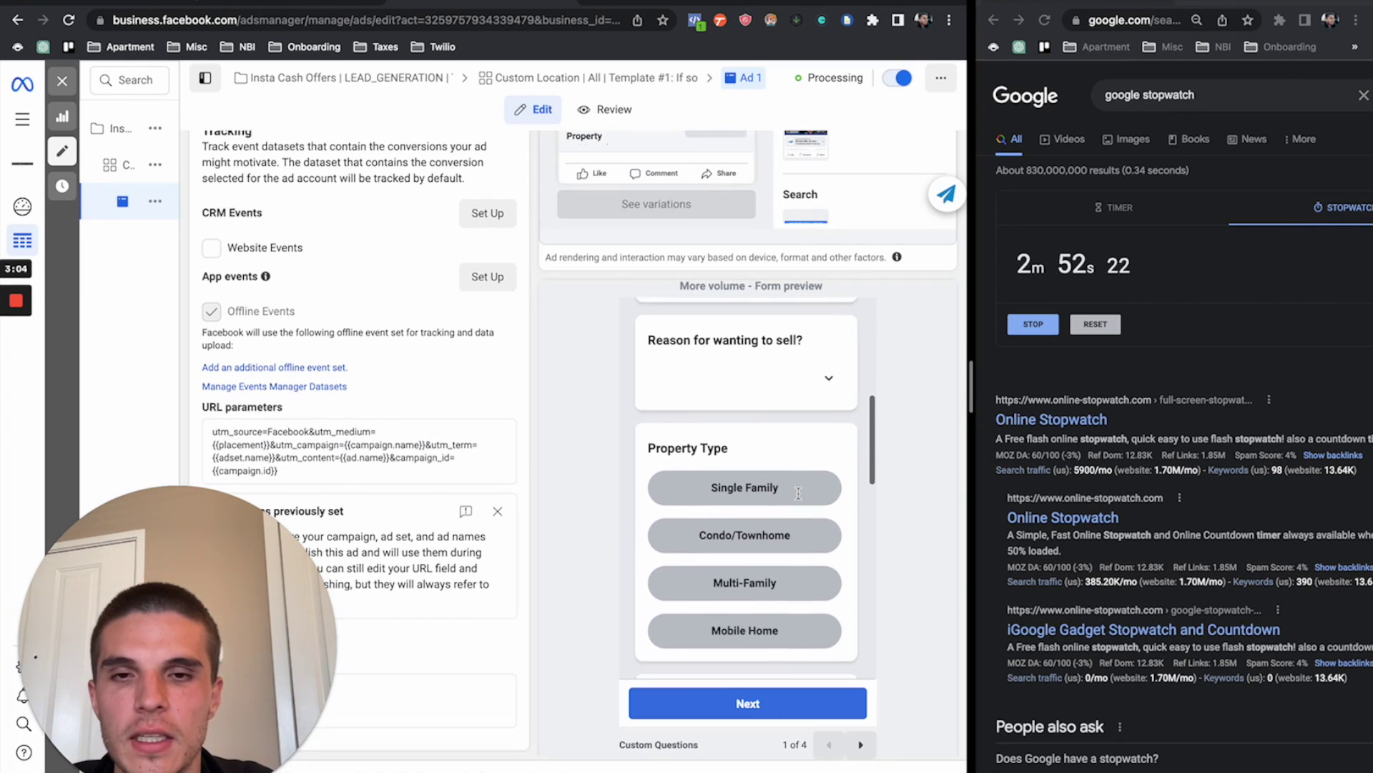
scroll(728, 463, down, 4)
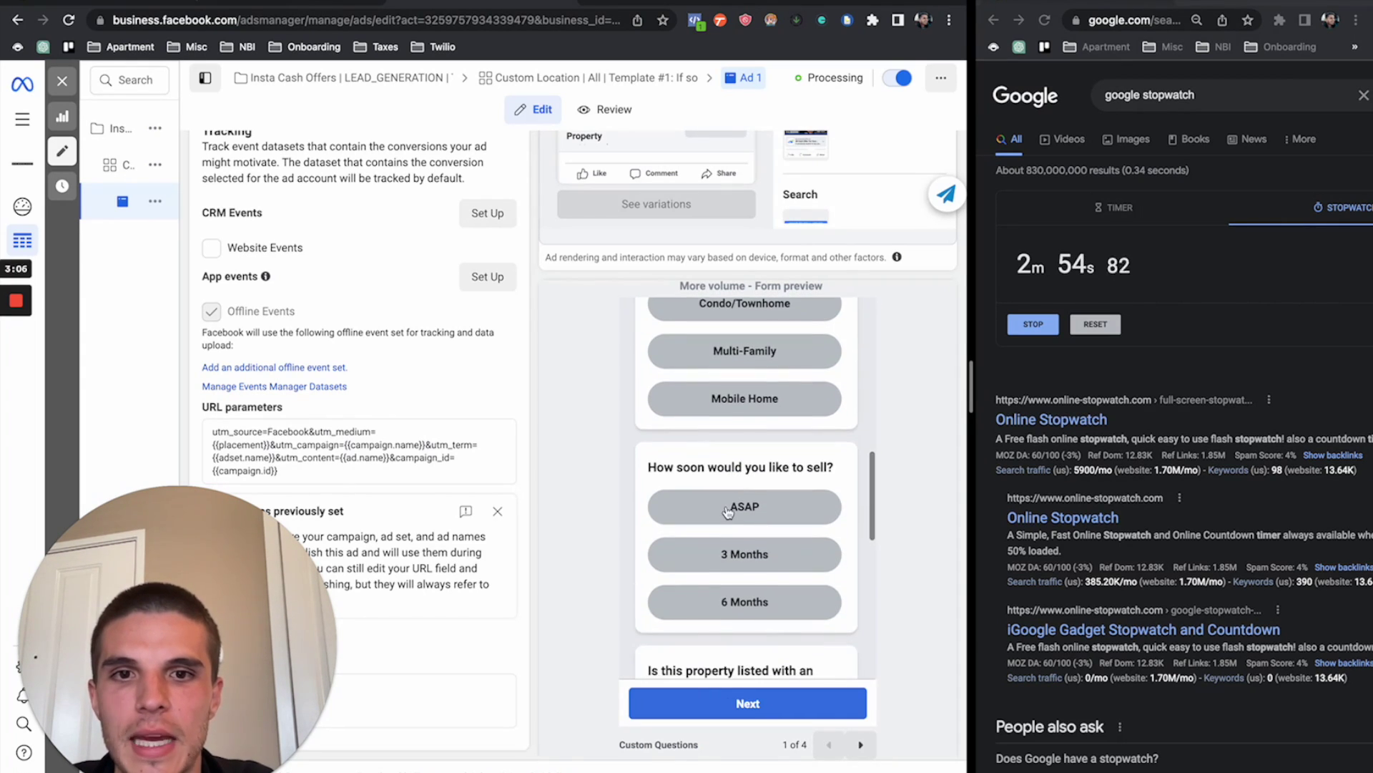
click(730, 510)
scroll(764, 450, down, 2)
scroll(764, 450, down, 1)
click(760, 595)
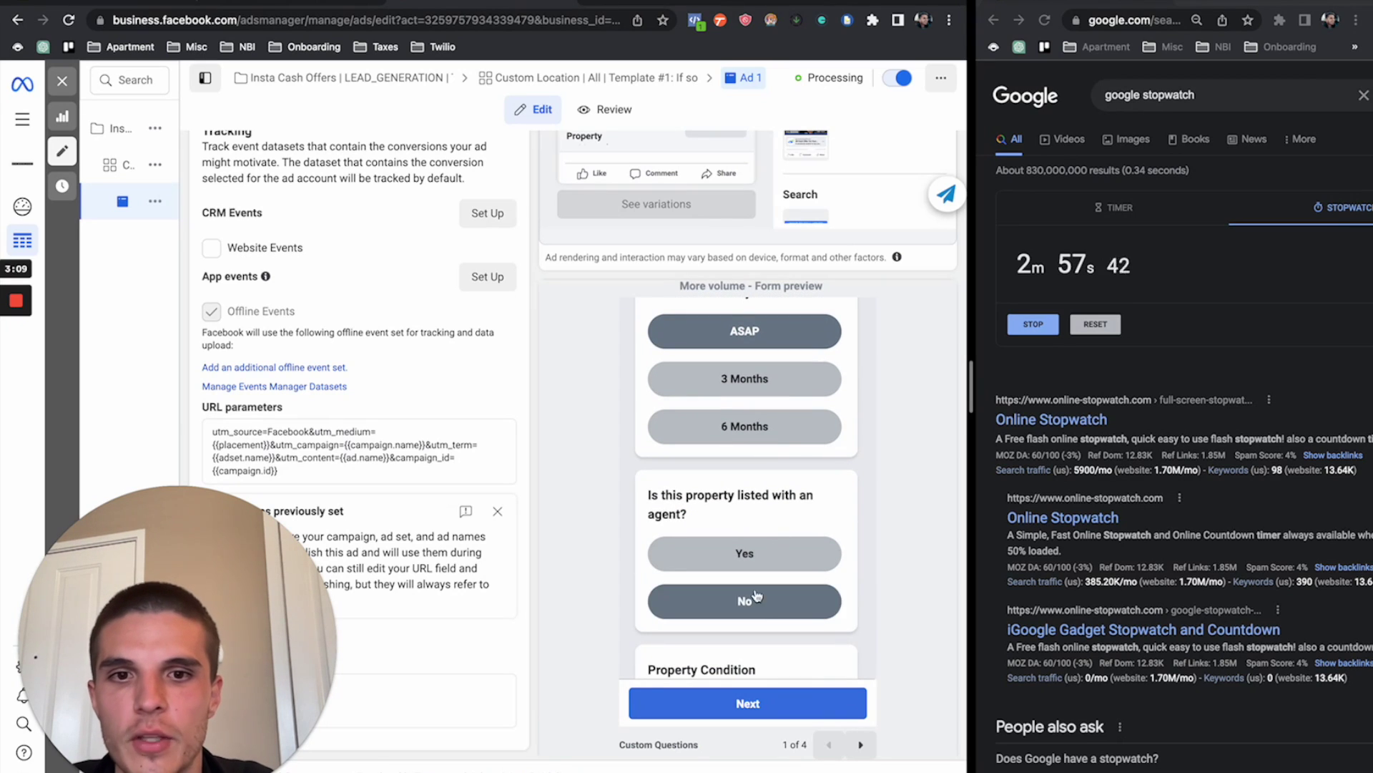
scroll(791, 449, down, 2)
scroll(790, 449, down, 2)
click(782, 526)
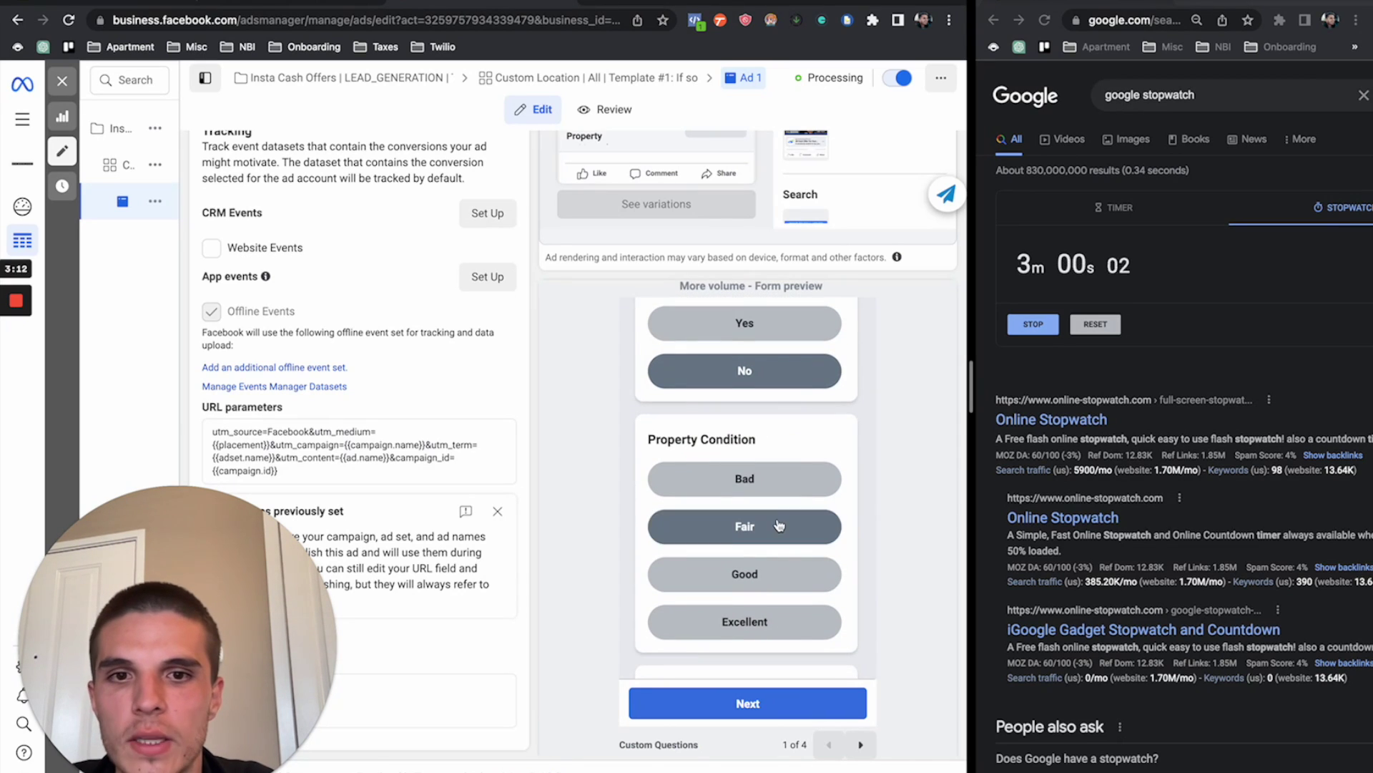
scroll(779, 524, down, 1)
scroll(789, 493, down, 1)
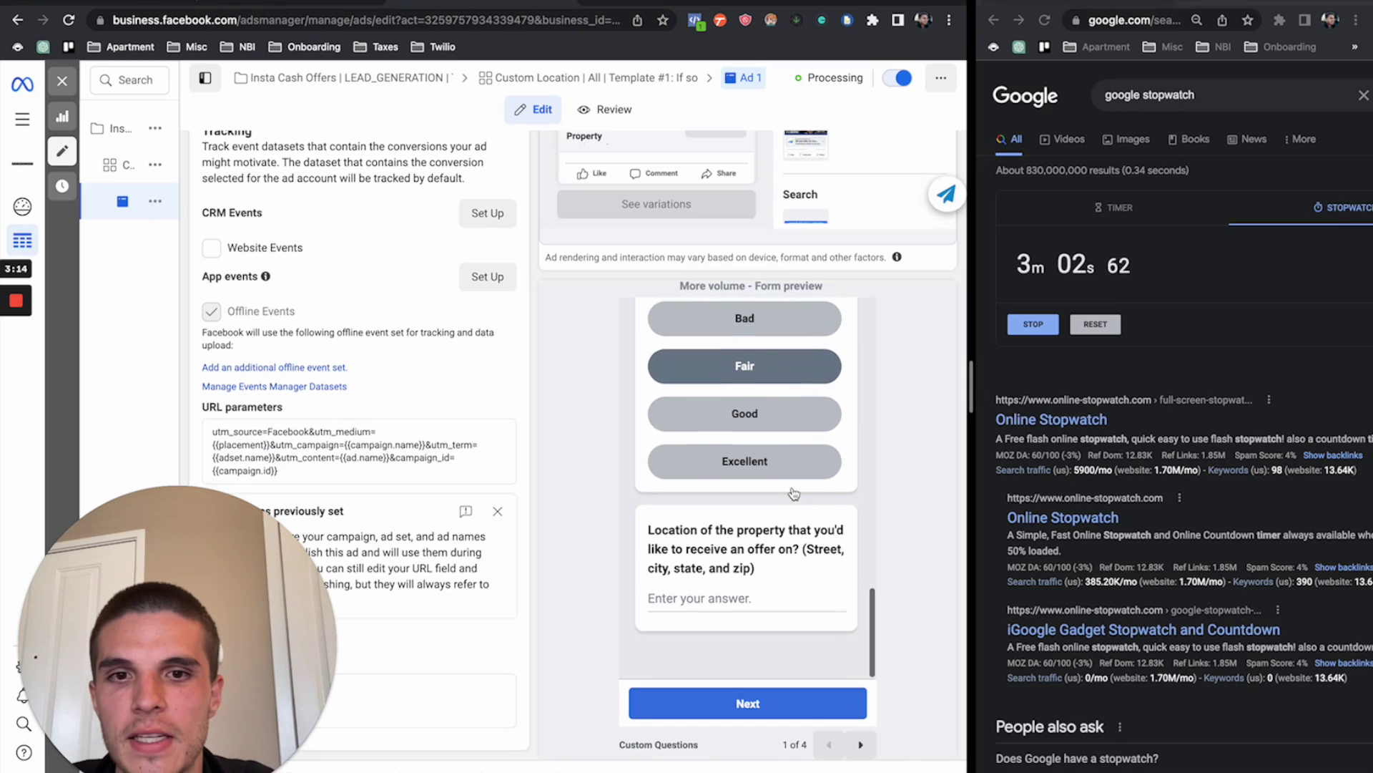
drag(650, 598, 753, 603)
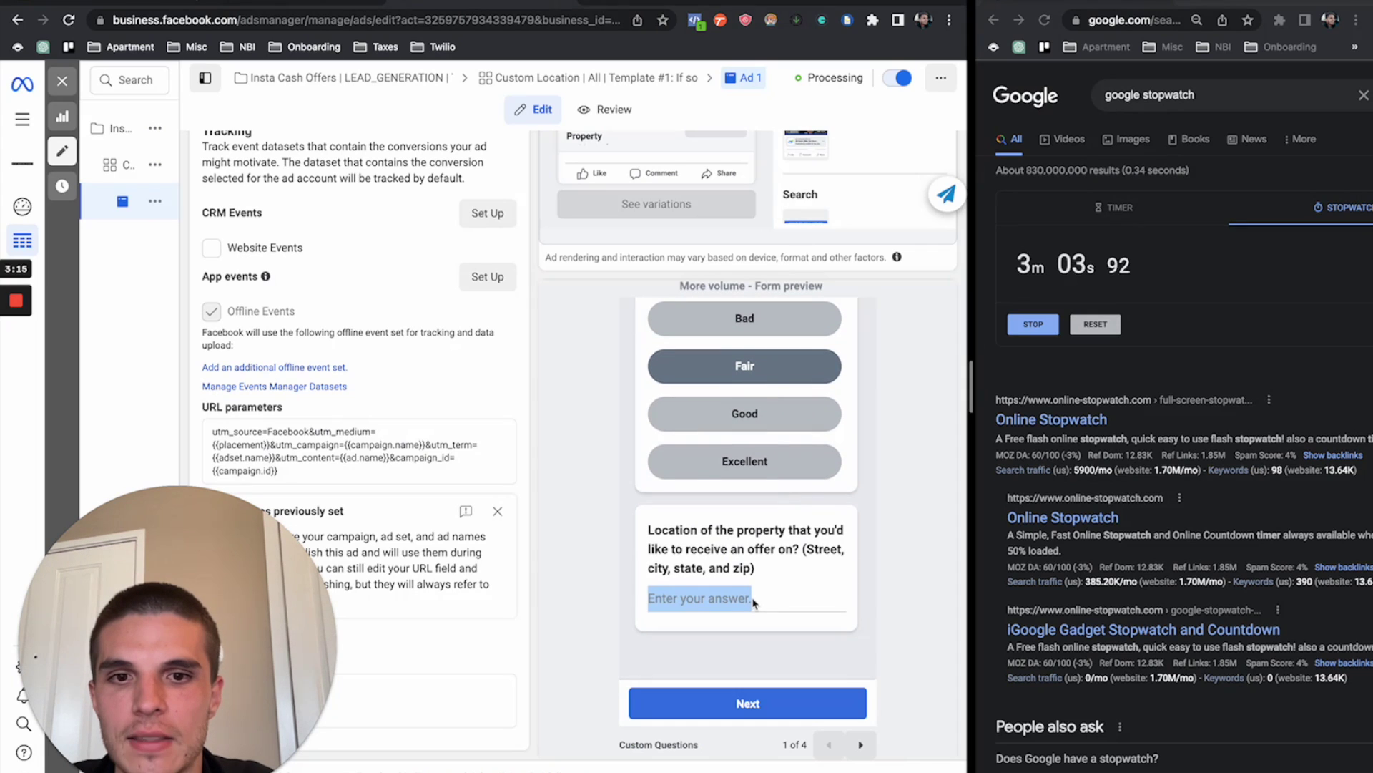
- Advance the form preview through contact information to the privacy policy page and return to the CRM
click(860, 744)
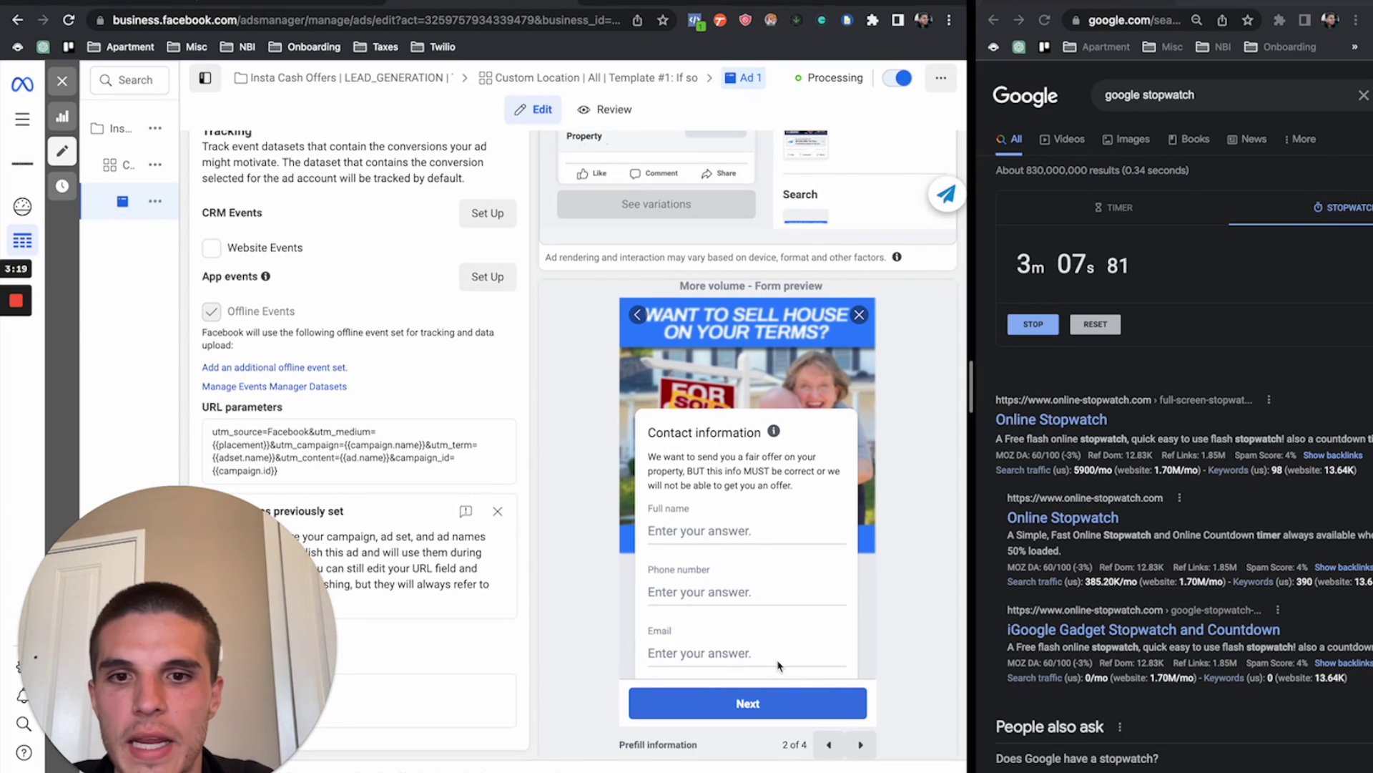
click(799, 693)
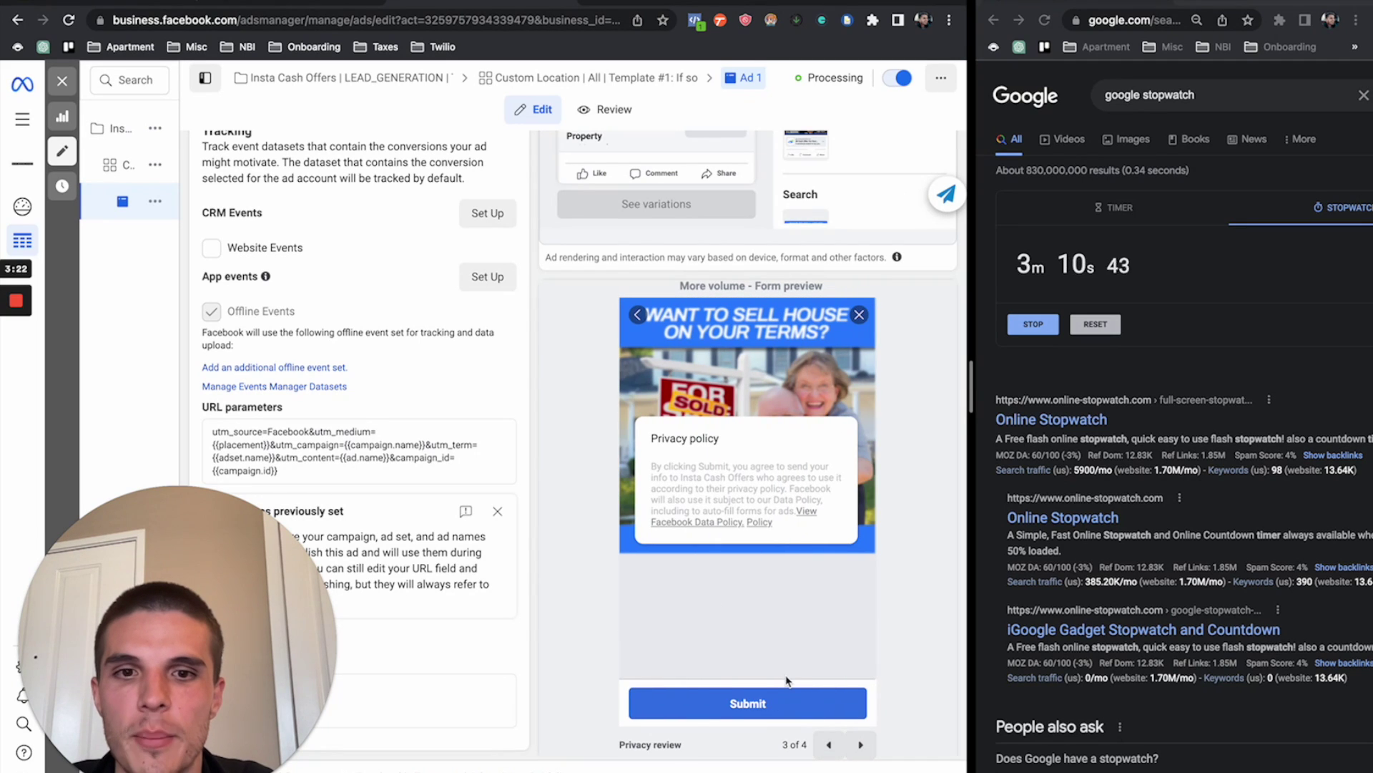
key(ctrl+Tab)
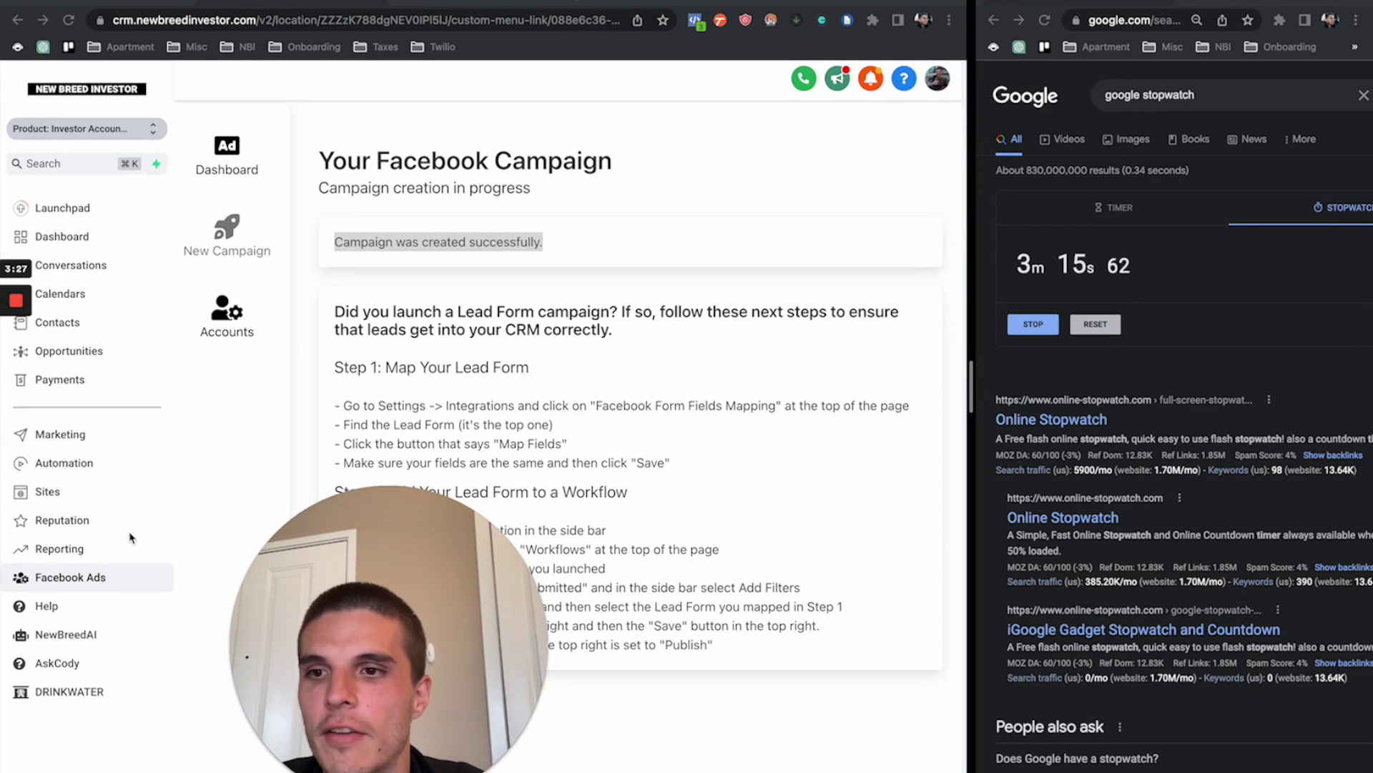
- In Automation > Workflows, review the Phase 1 Text Concierge workflow and its Add To Workflow step
click(86, 463)
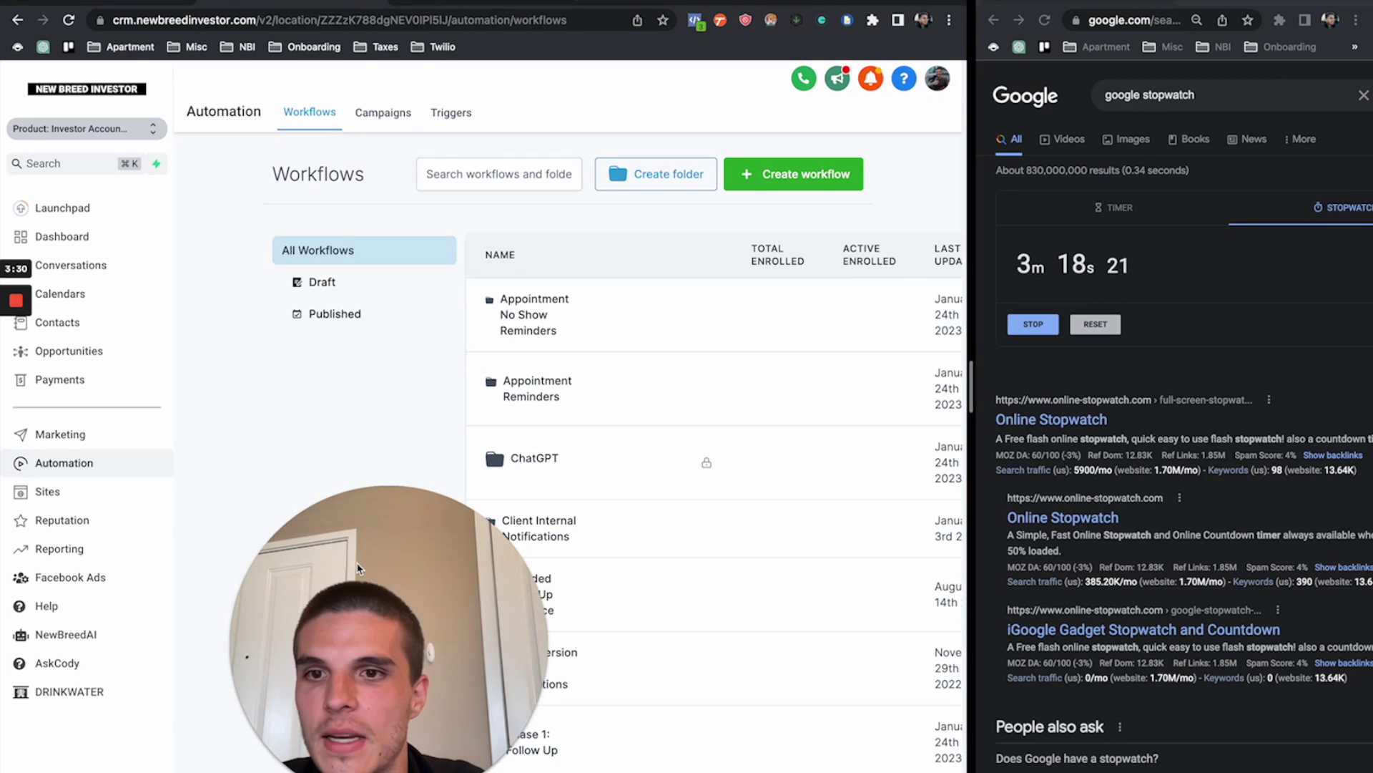
scroll(615, 492, down, 3)
scroll(615, 491, down, 2)
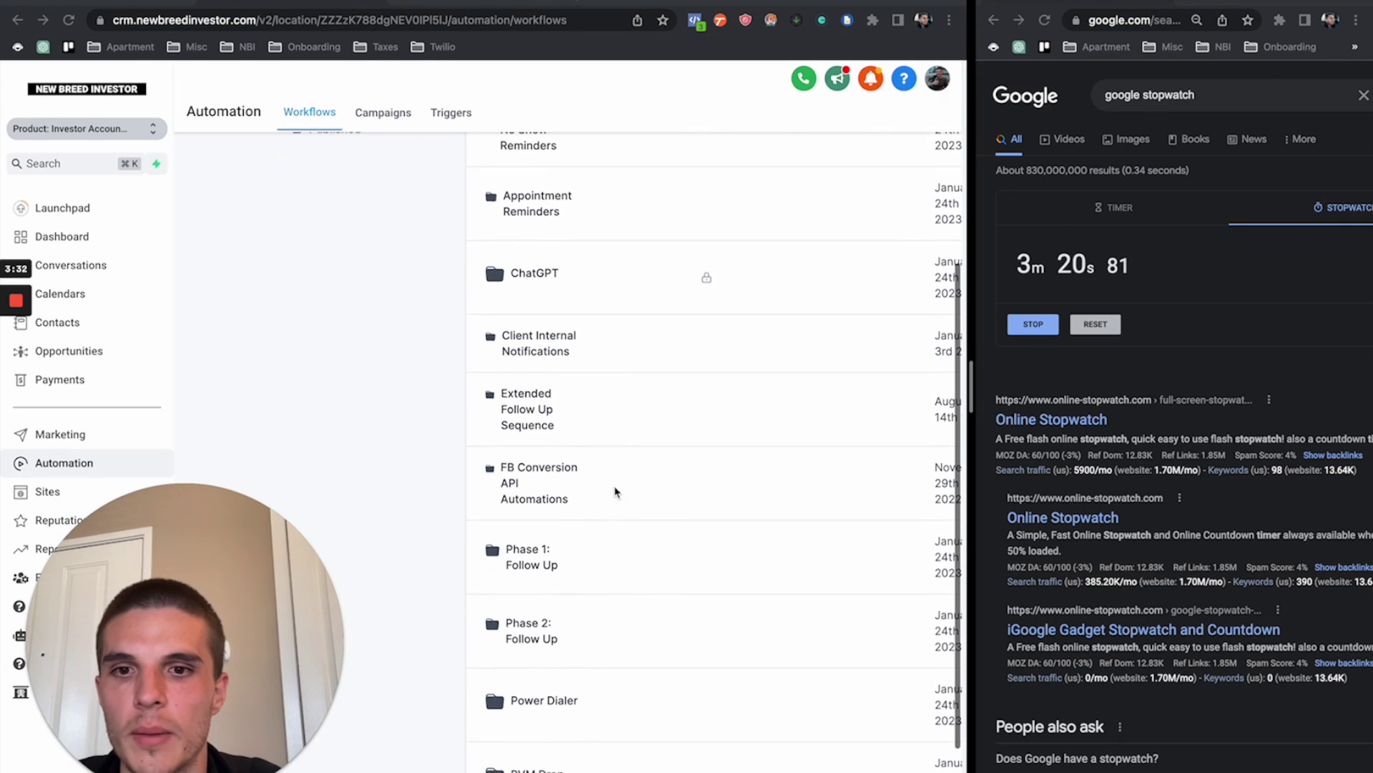
scroll(615, 492, down, 1)
click(528, 547)
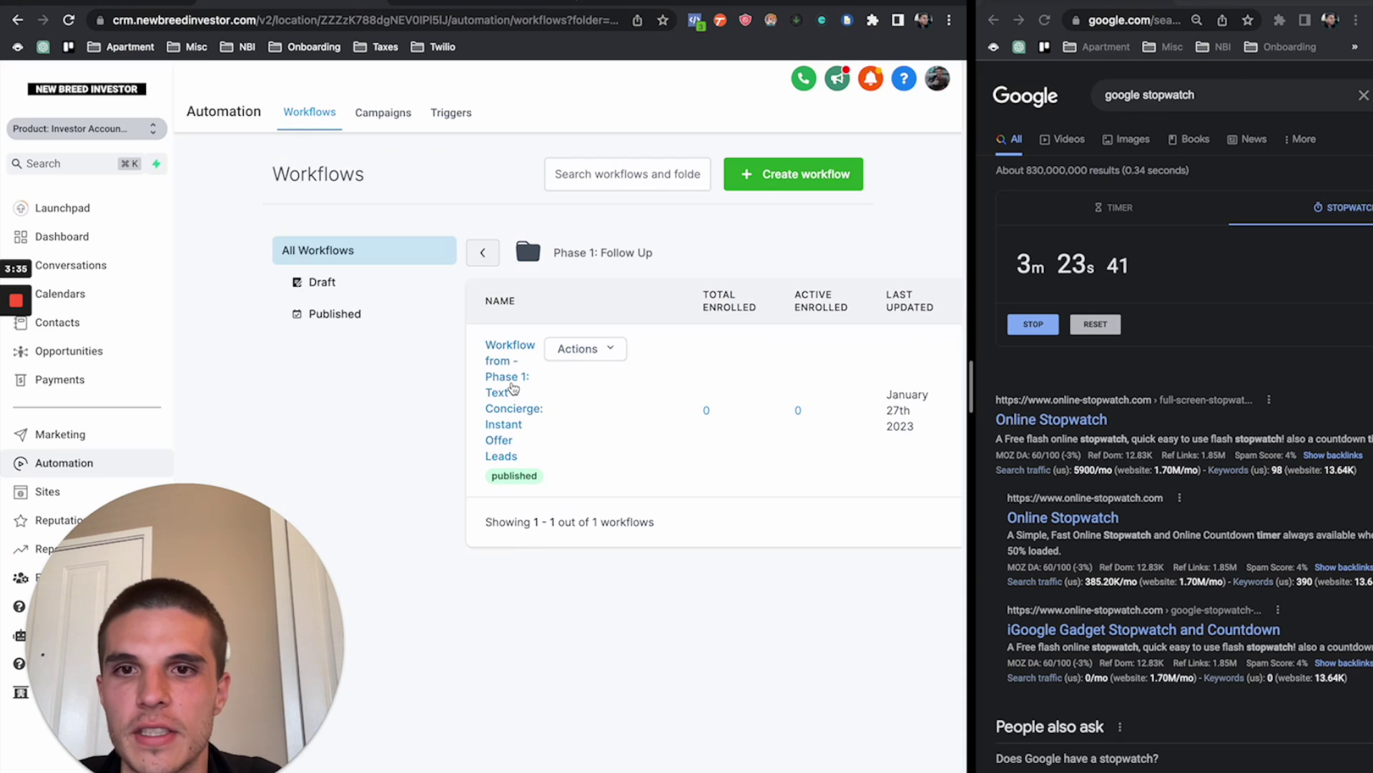
click(515, 388)
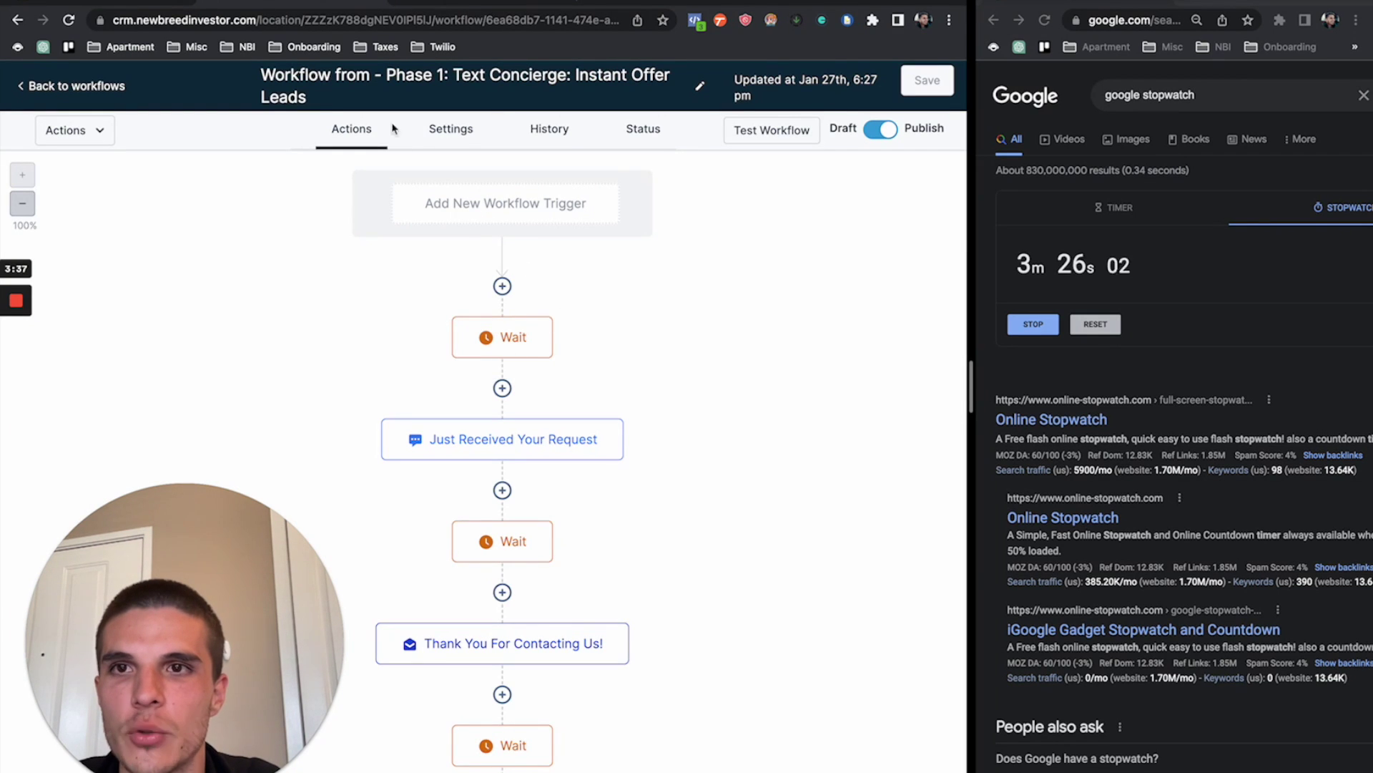
scroll(572, 360, down, 1)
scroll(568, 343, down, 2)
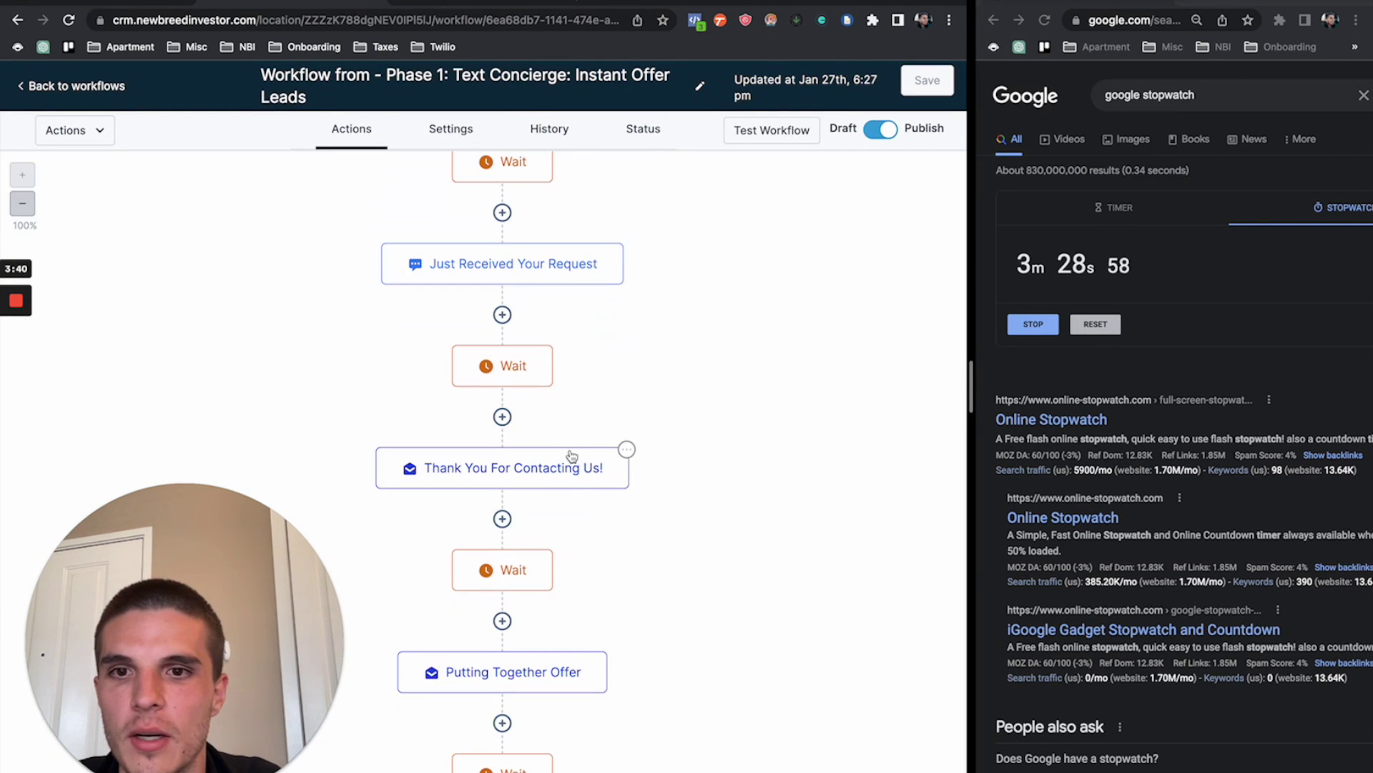
scroll(571, 455, down, 5)
scroll(571, 456, down, 4)
scroll(571, 456, down, 4)
scroll(572, 455, down, 3)
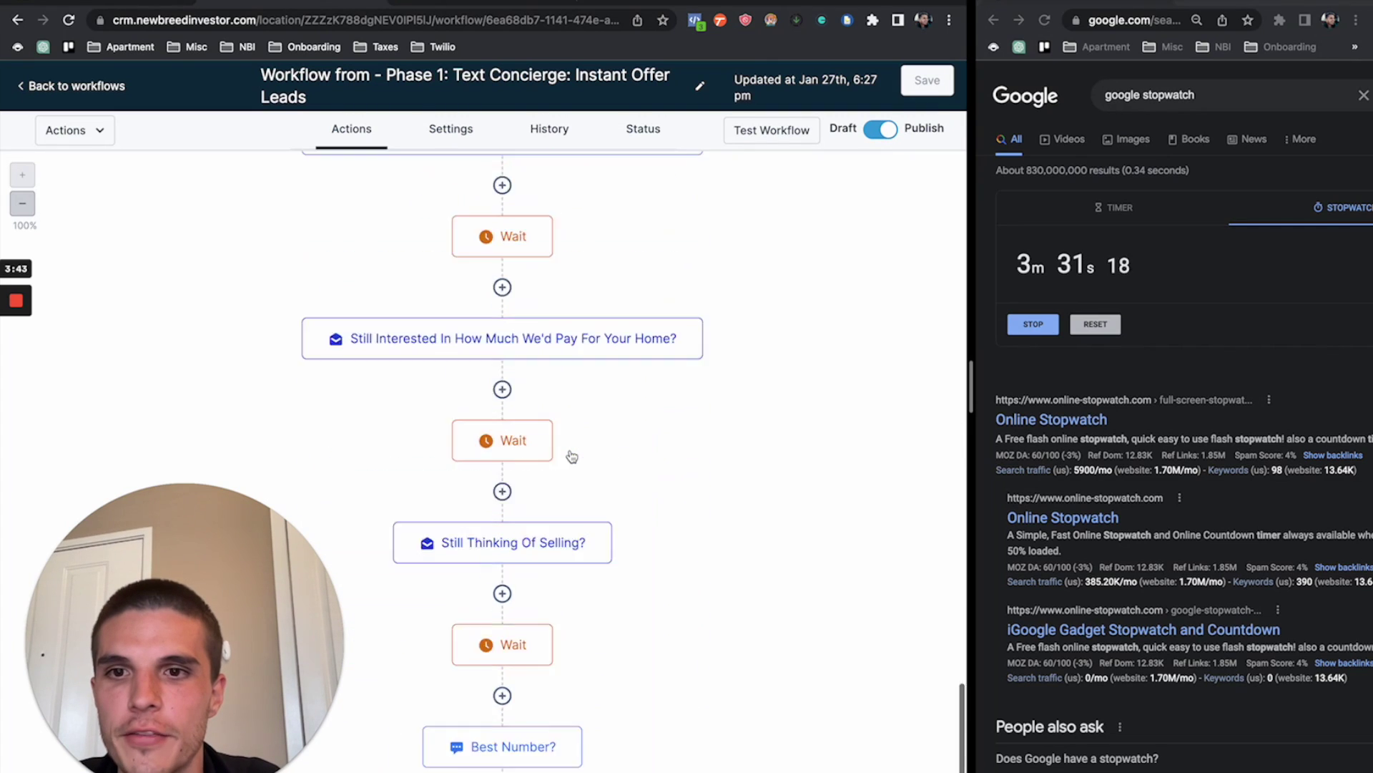
scroll(571, 456, down, 4)
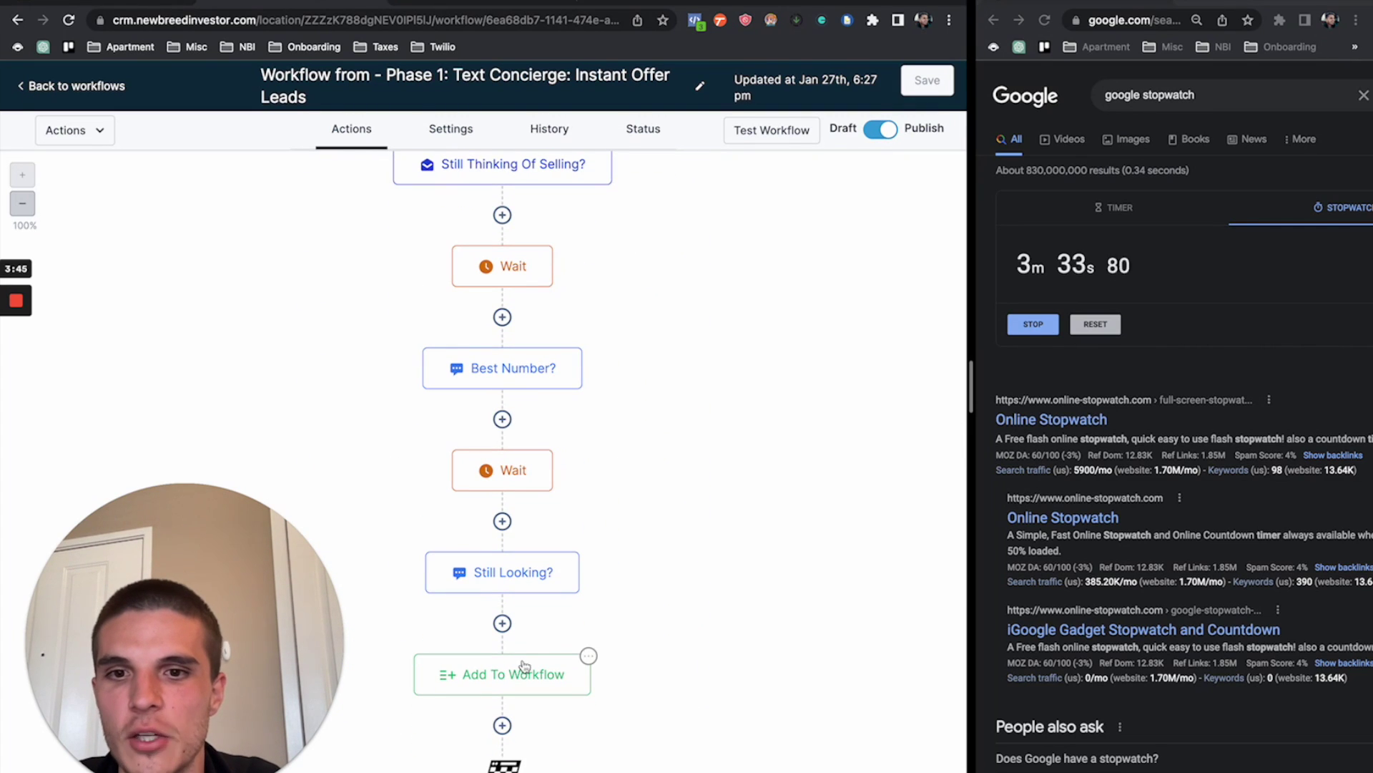
click(534, 678)
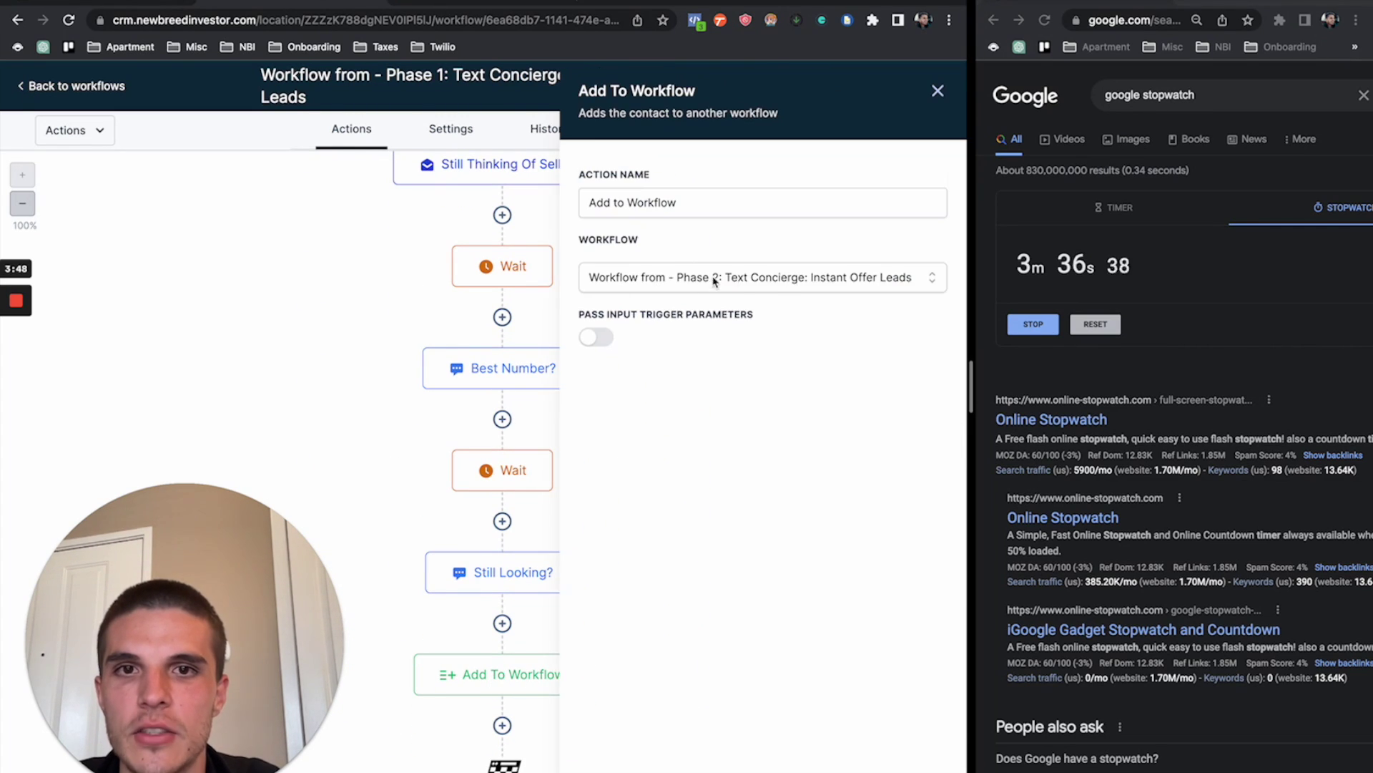
click(75, 86)
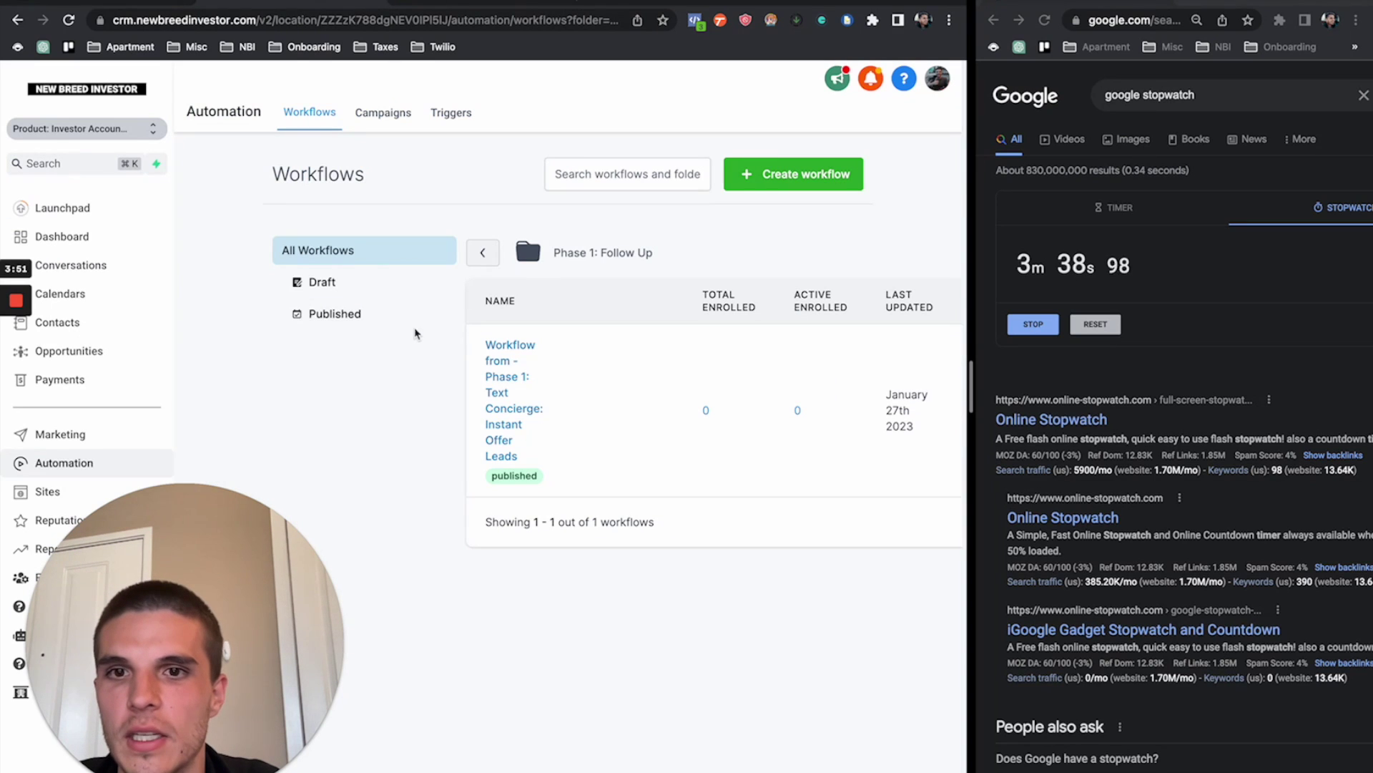
click(481, 254)
scroll(526, 429, down, 3)
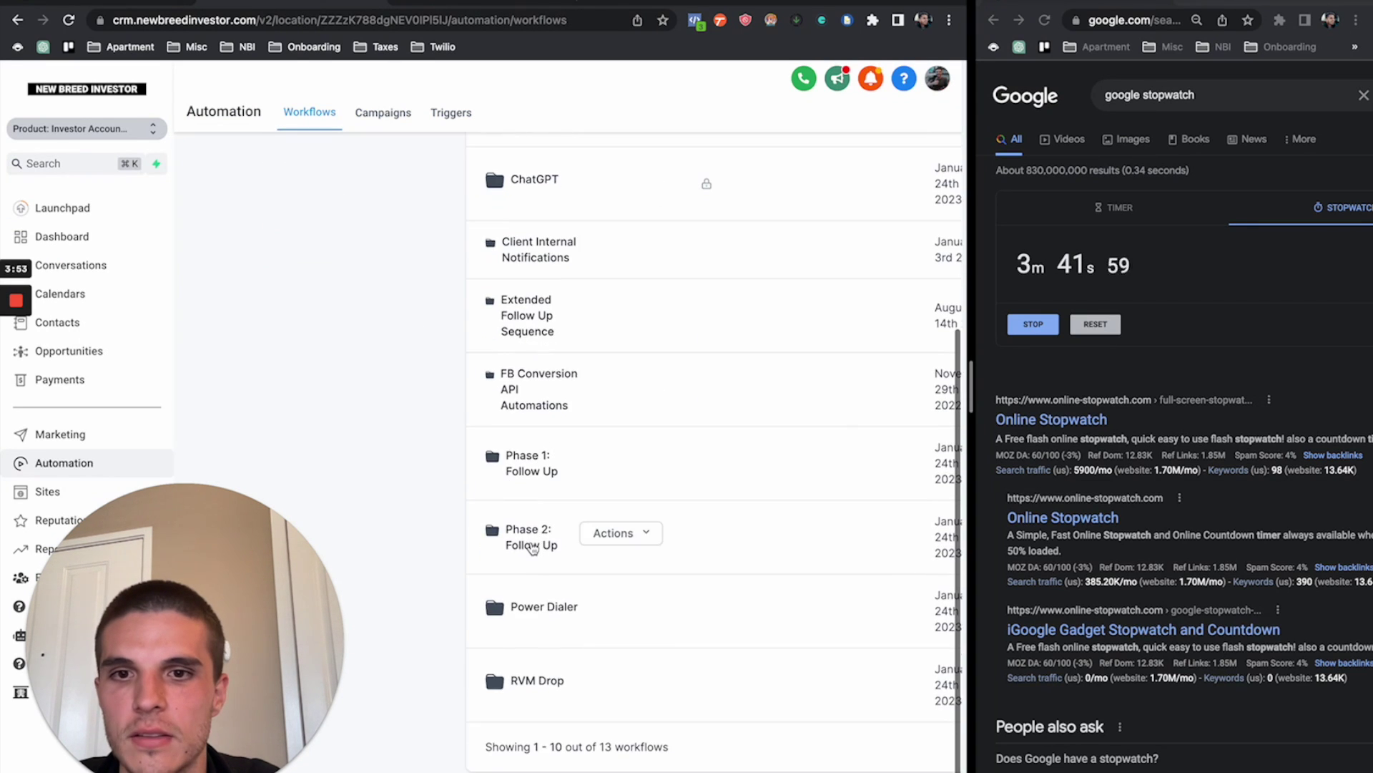
- Review the Phase 2: Follow Up workflow's steps and return to the workflow list
click(532, 545)
click(510, 435)
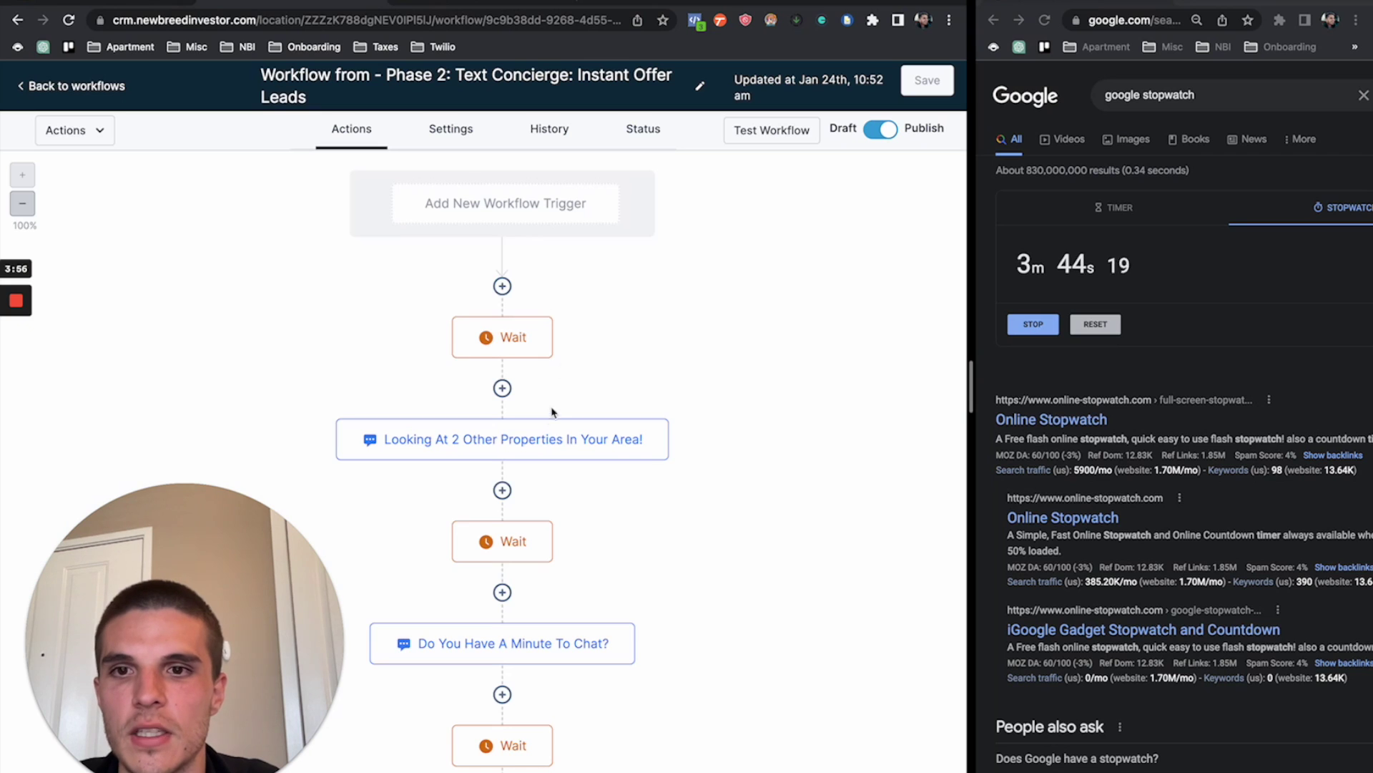
scroll(550, 413, down, 5)
scroll(547, 422, down, 5)
key(alt+Left)
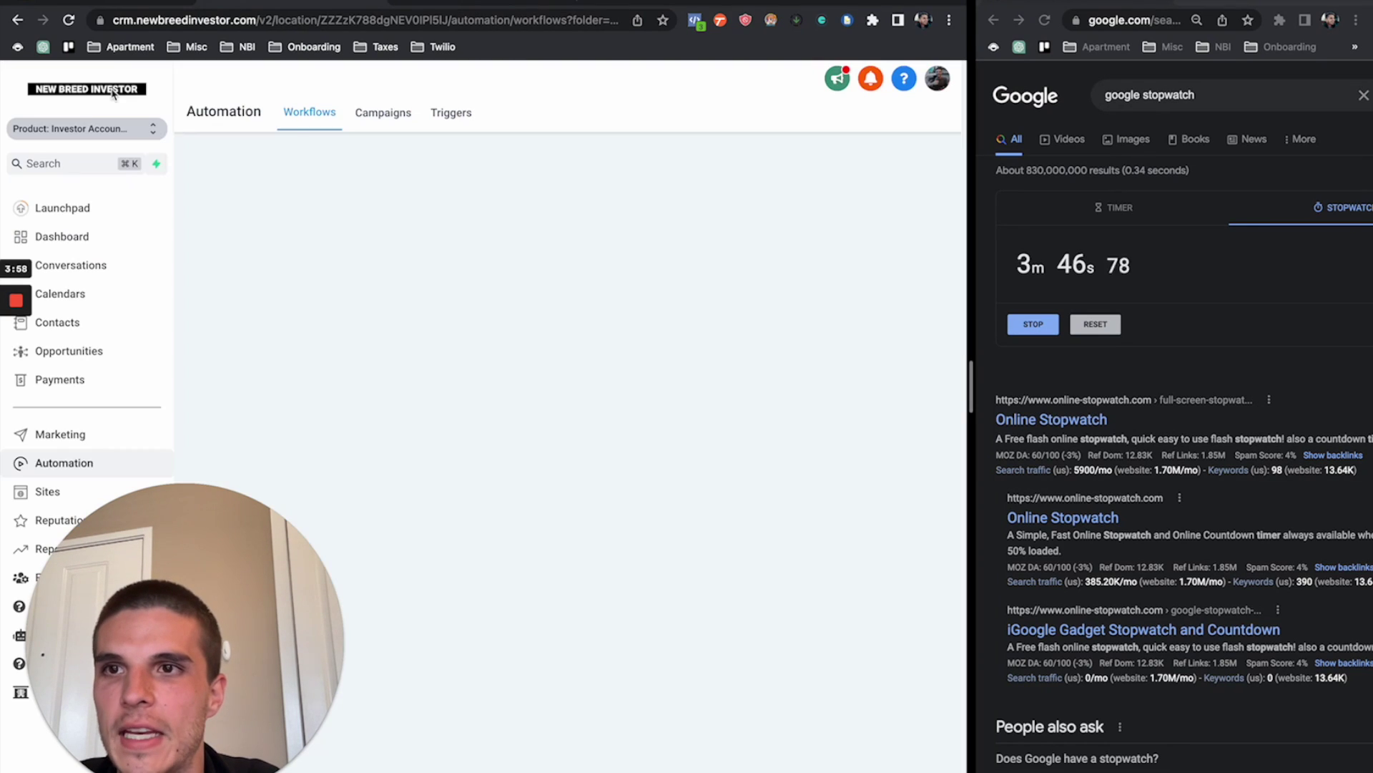
click(482, 254)
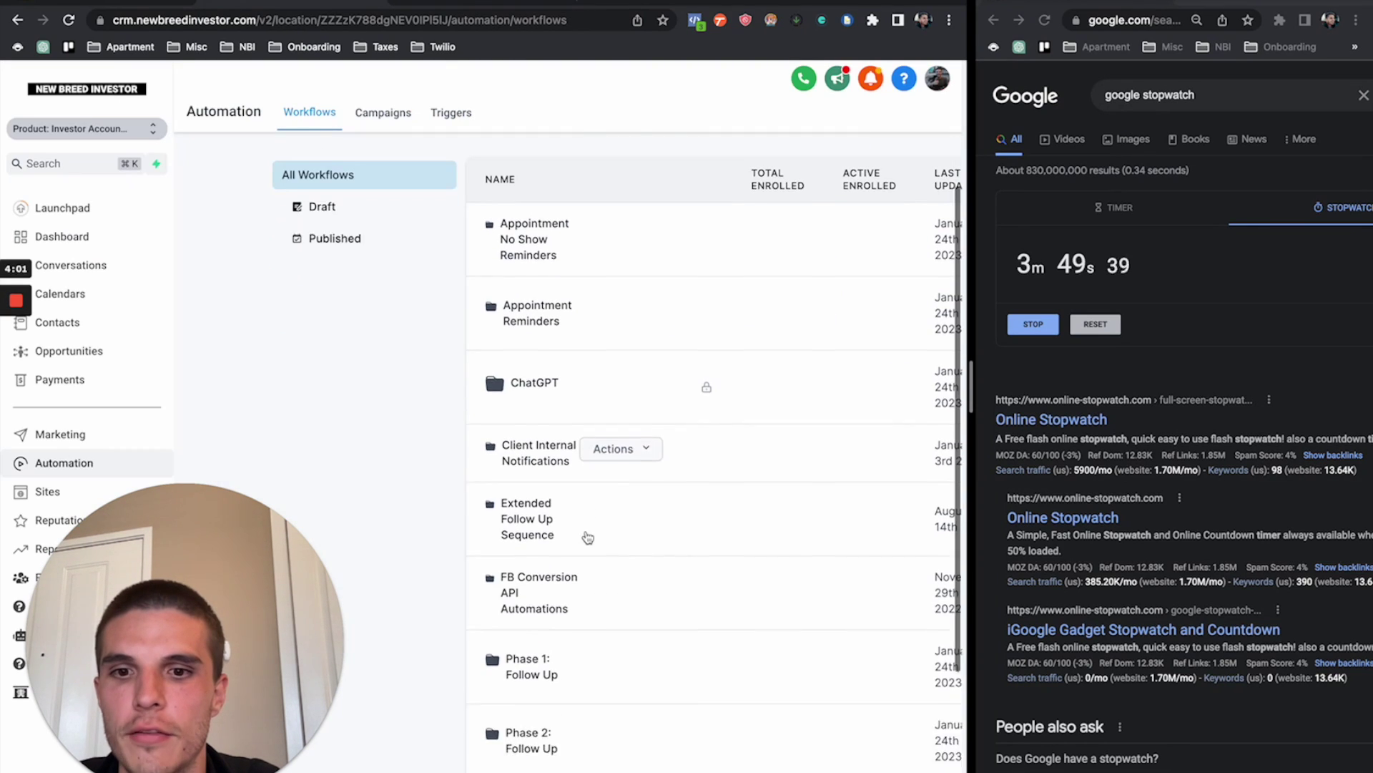
scroll(541, 709, down, 1)
mouse_move(526, 518)
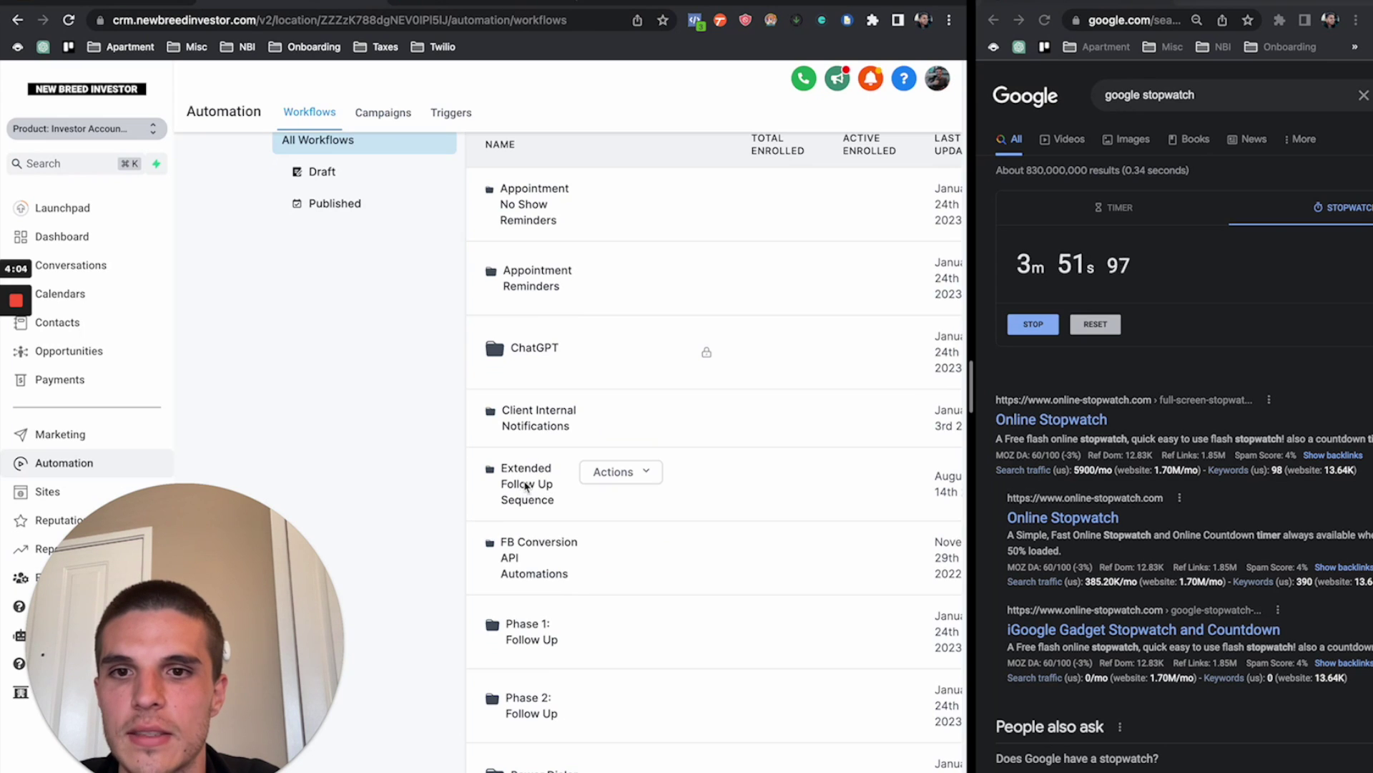
- Review the Extended Follow Up Sequence workflow's steps, then switch to the summary slide deck
click(526, 487)
click(506, 357)
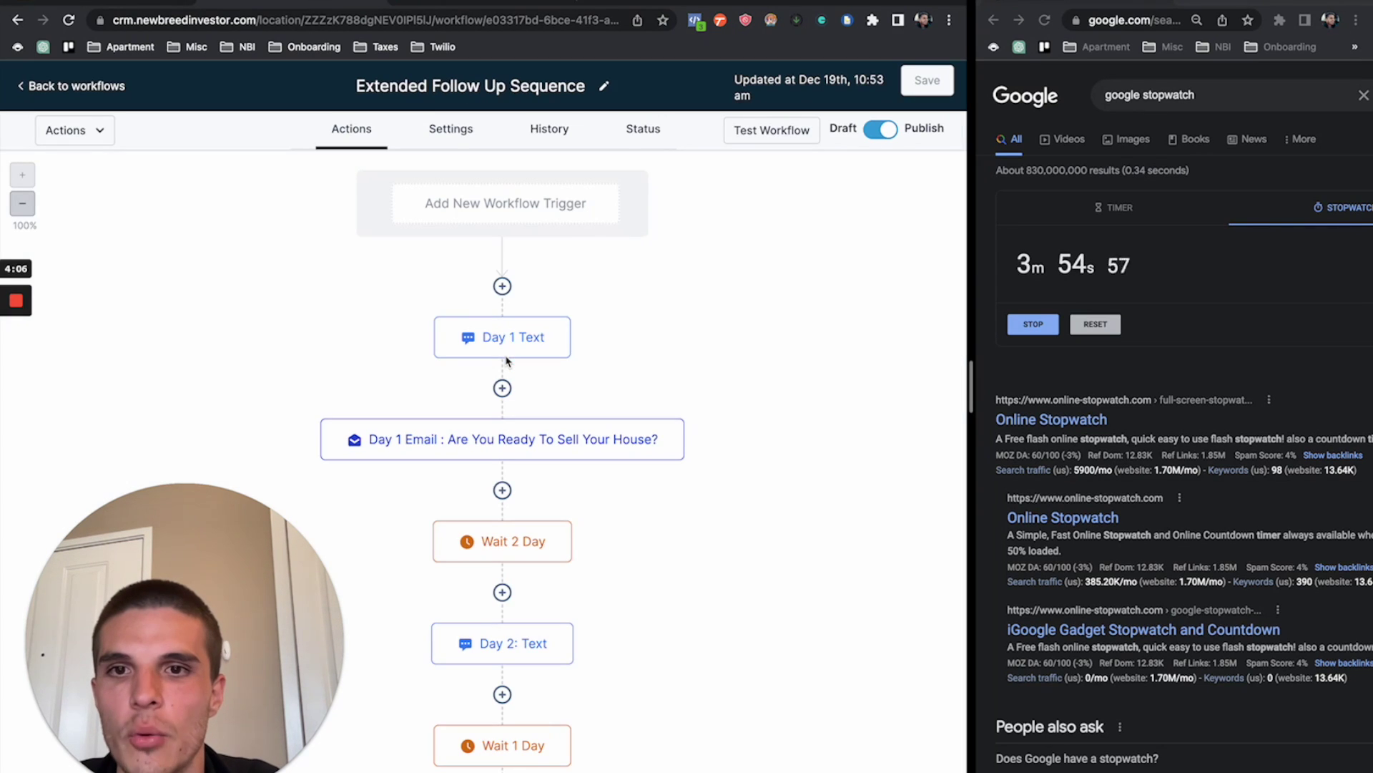
scroll(597, 529, down, 10)
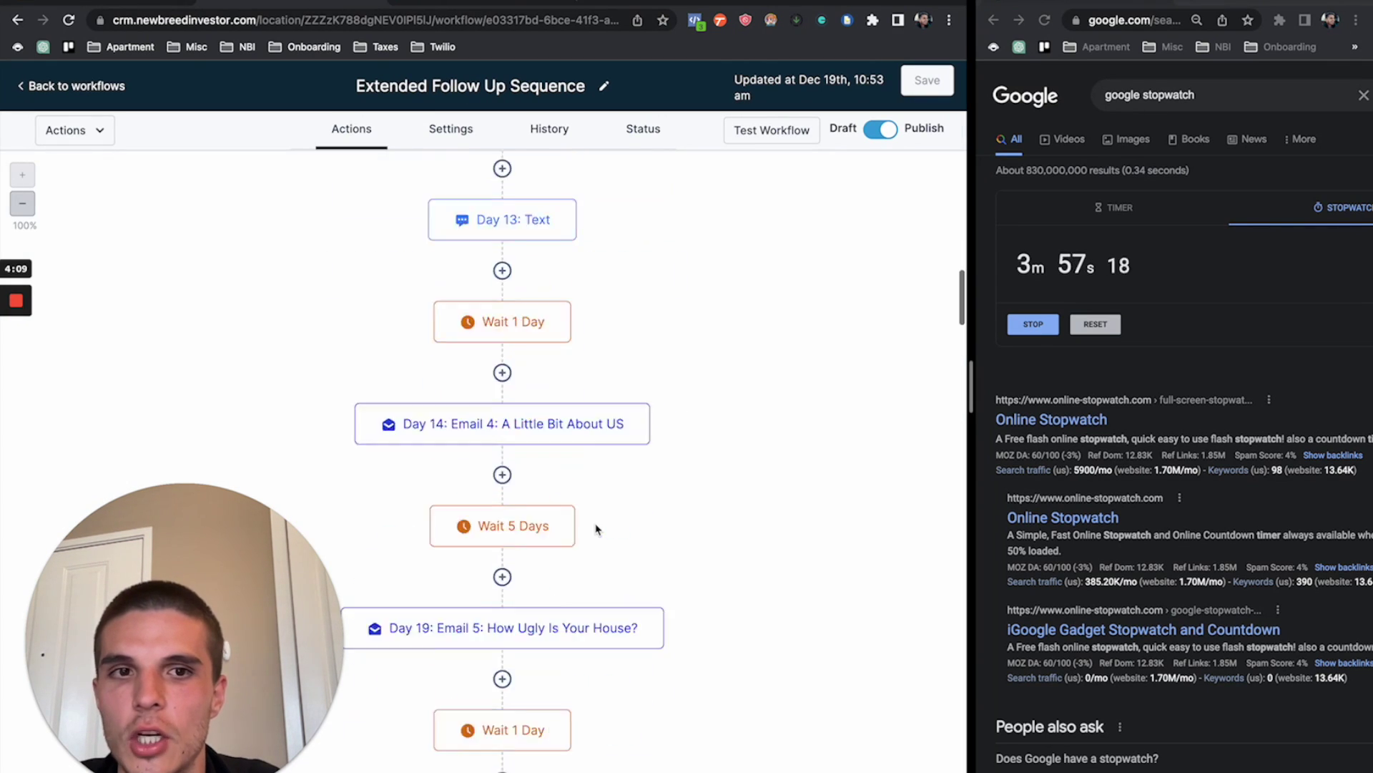
scroll(598, 528, down, 15)
scroll(598, 529, down, 15)
scroll(598, 529, down, 10)
scroll(594, 527, down, 5)
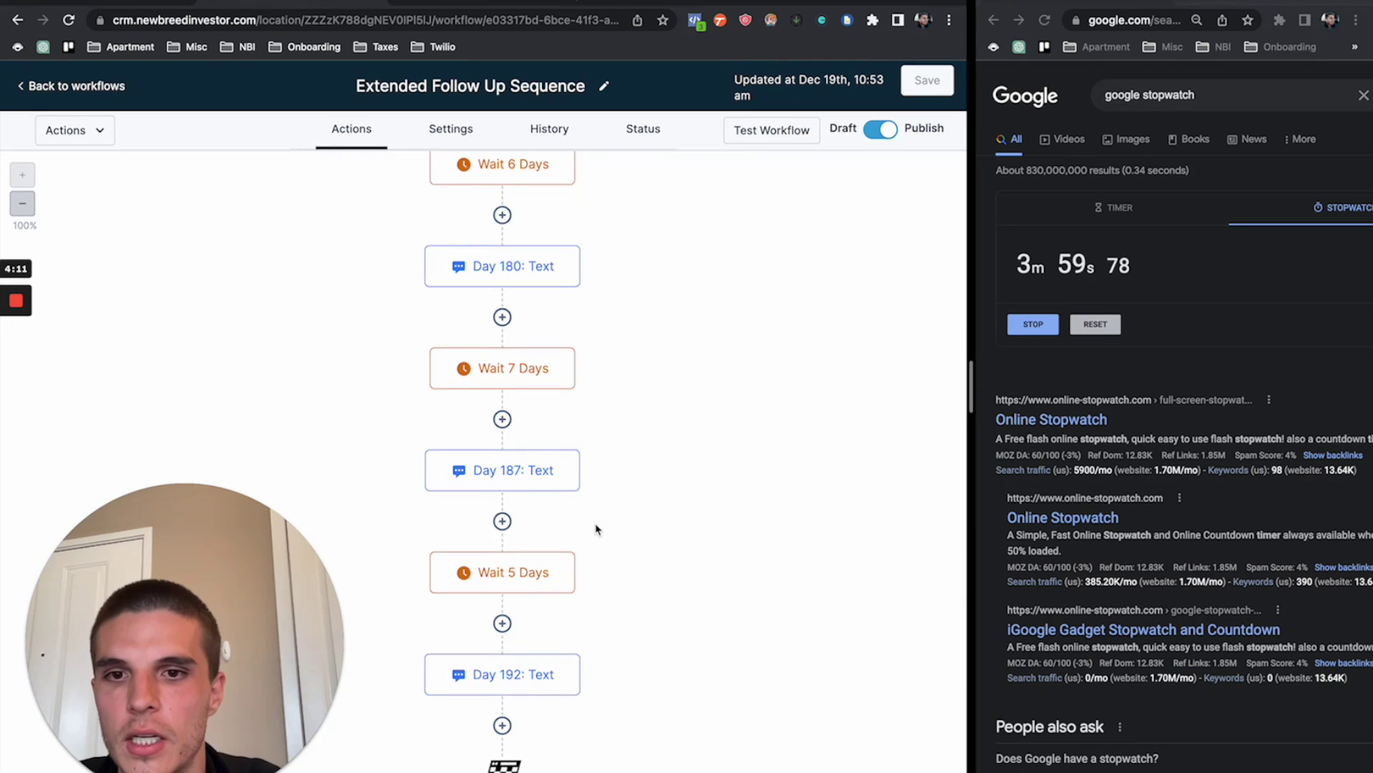
click(112, 89)
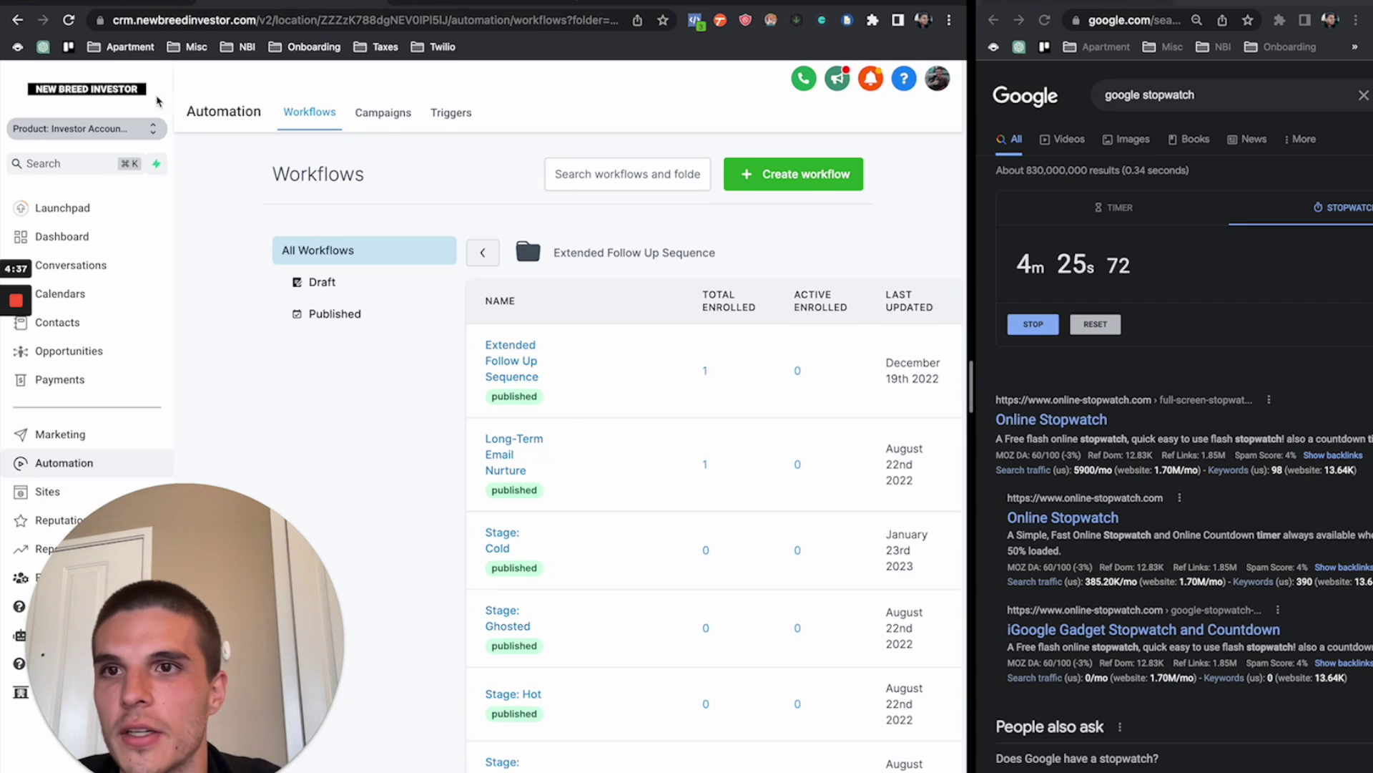
key(ctrl+Tab)
- Step the deck from Choose Ad Template through Choose Your Market(s), Thank You Page, Get Leads and follow-up to managing conversations
click(135, 300)
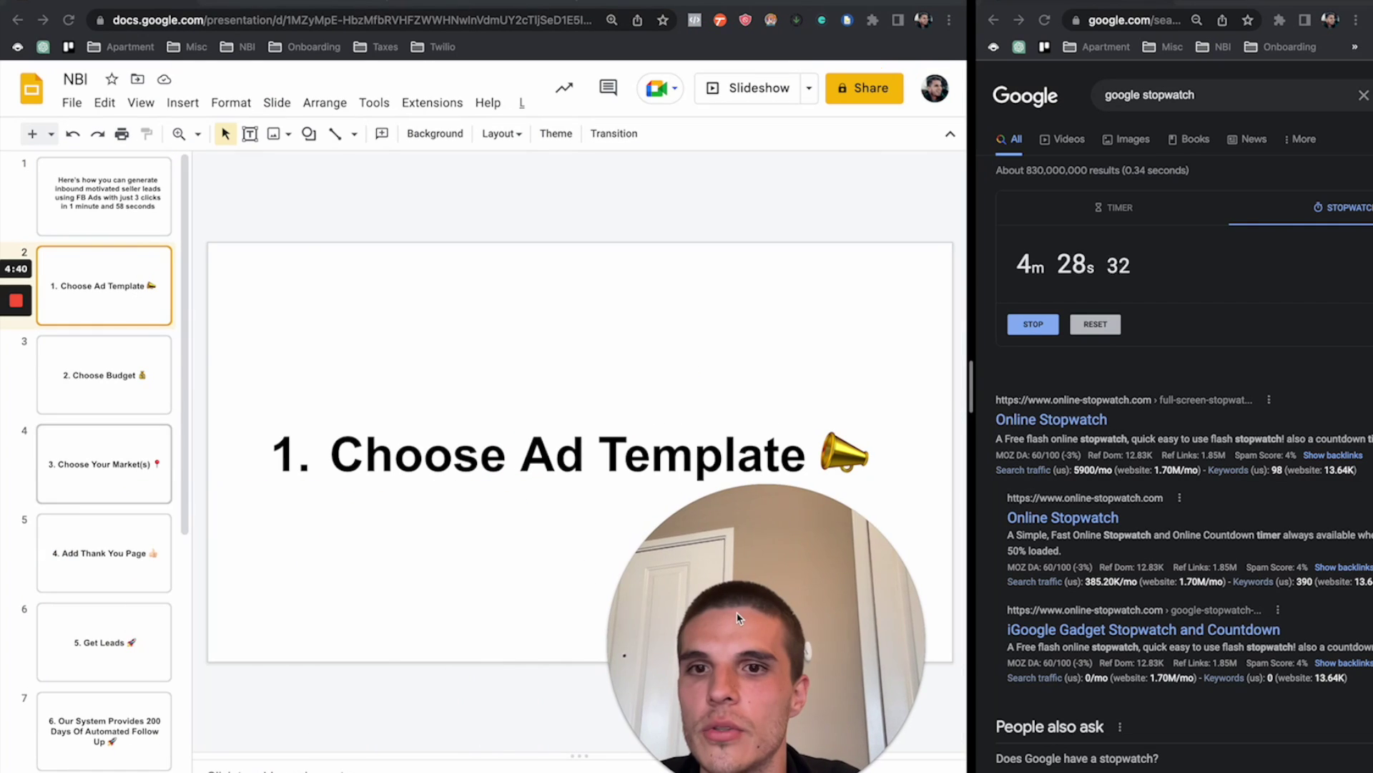
key(Down)
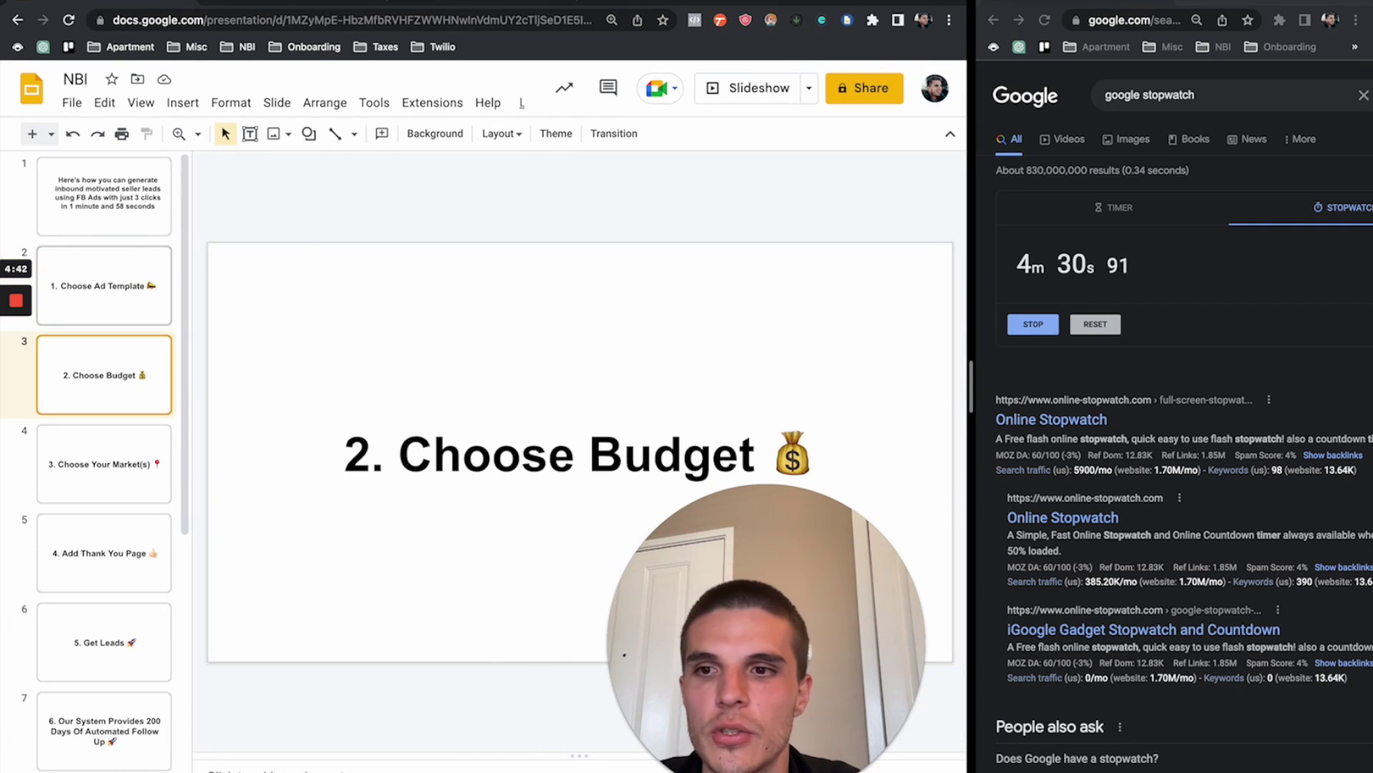
key(Down)
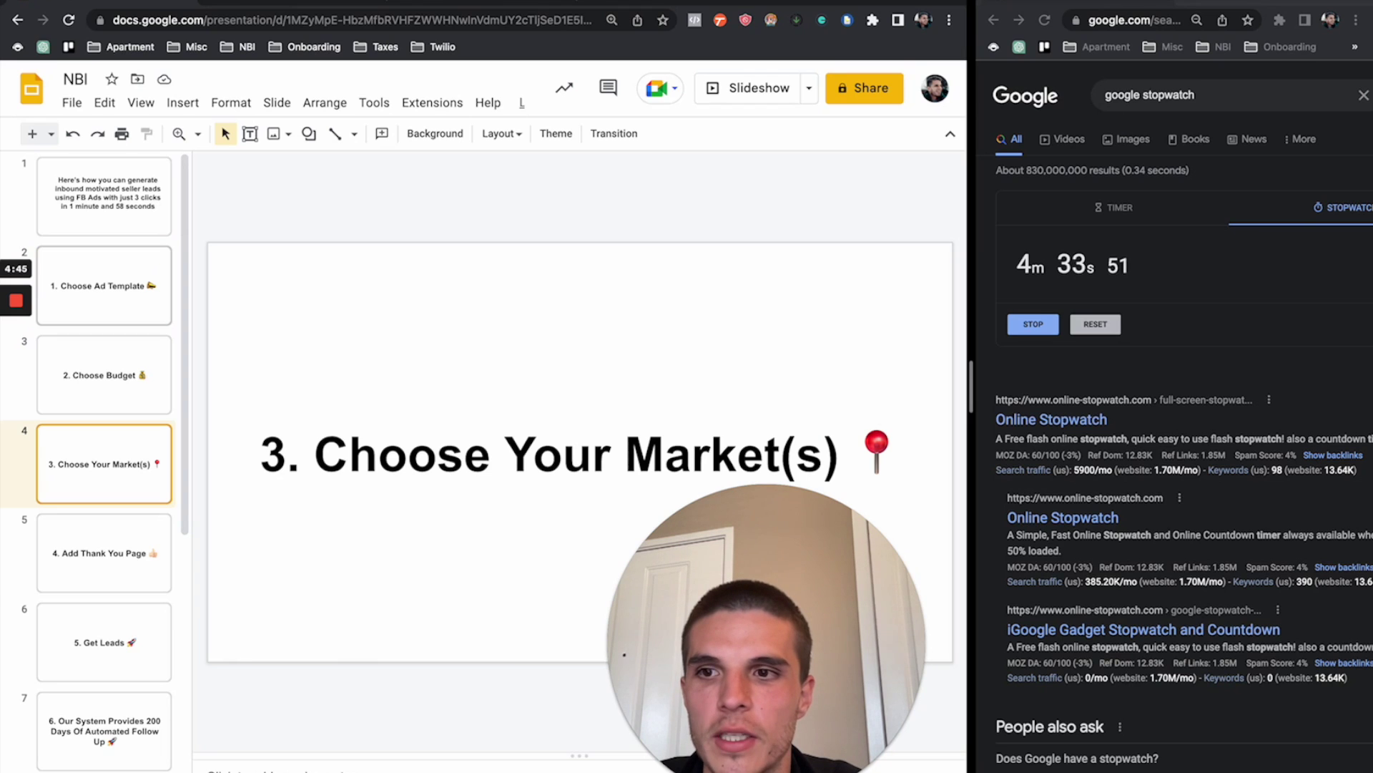
key(Down)
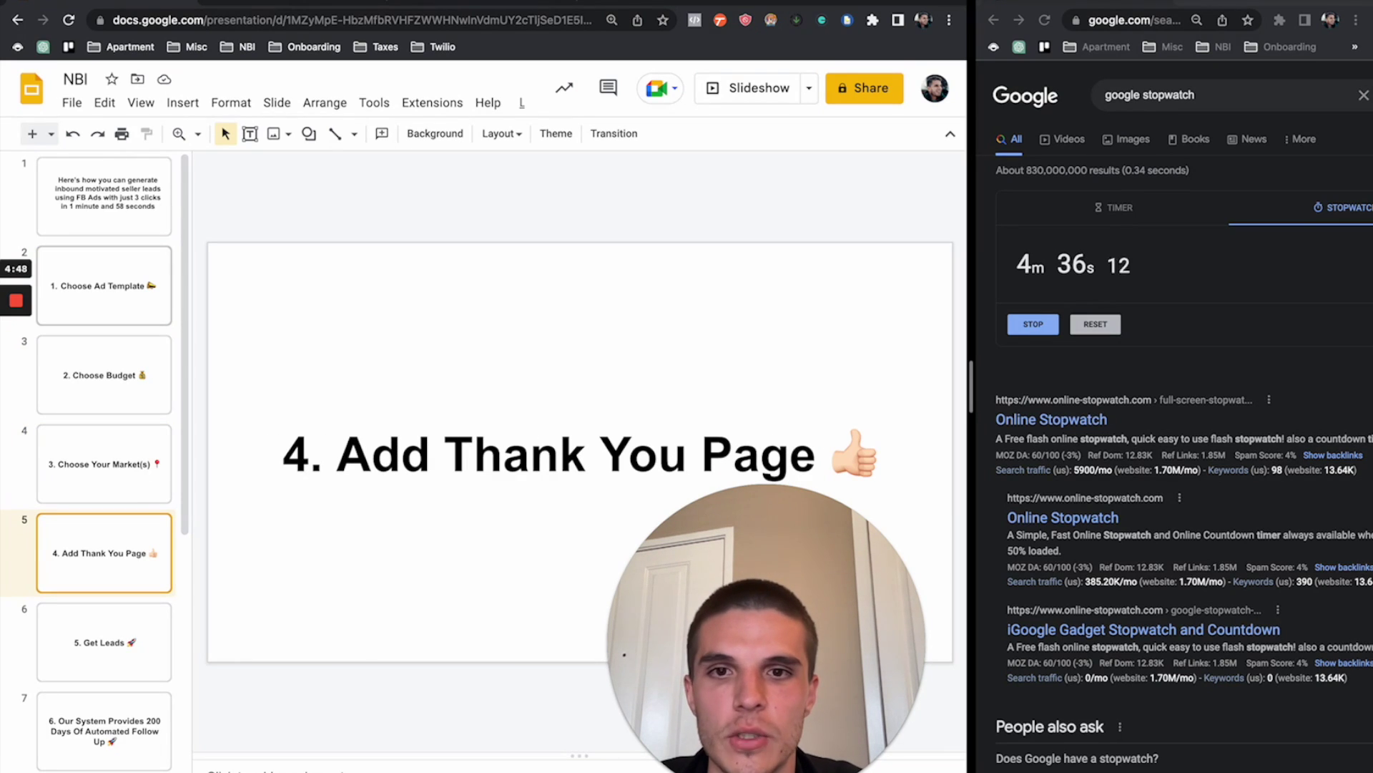
key(Down)
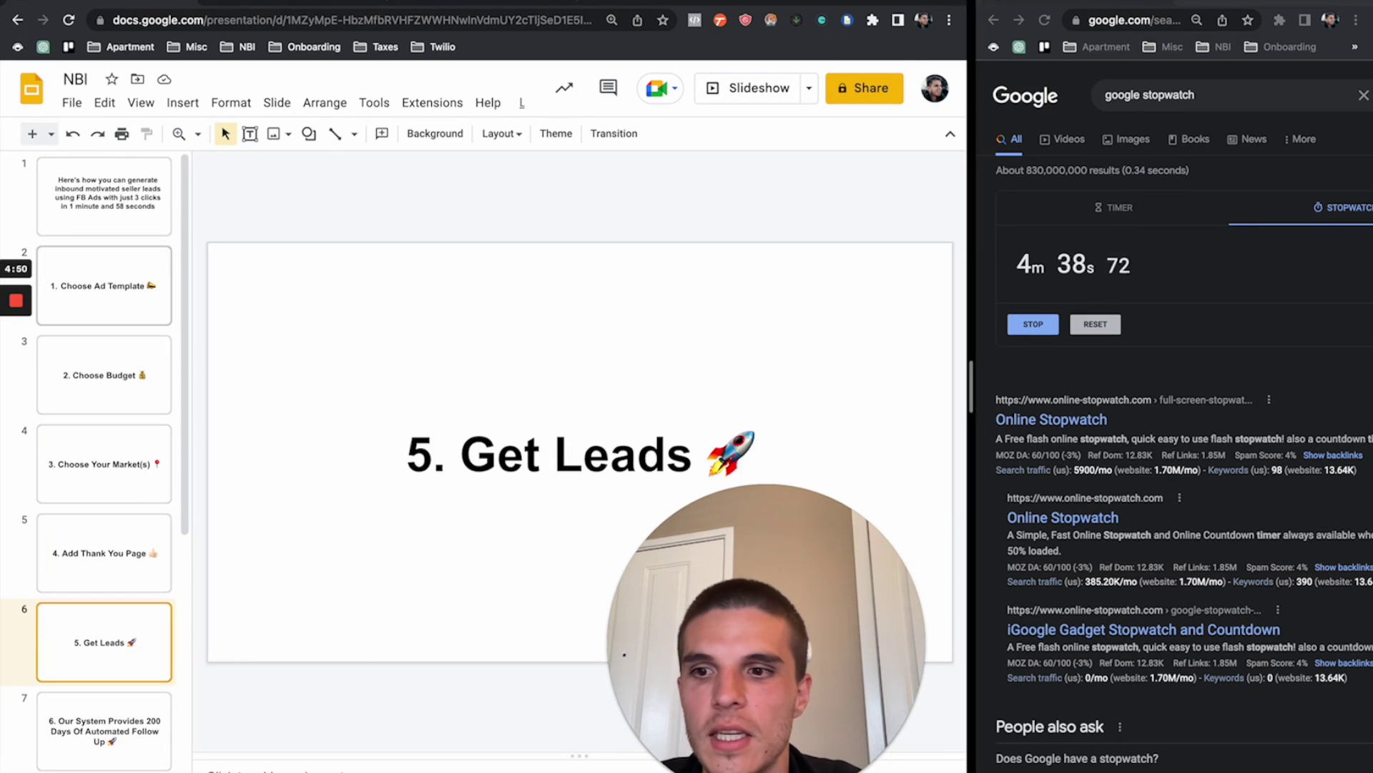
key(Down)
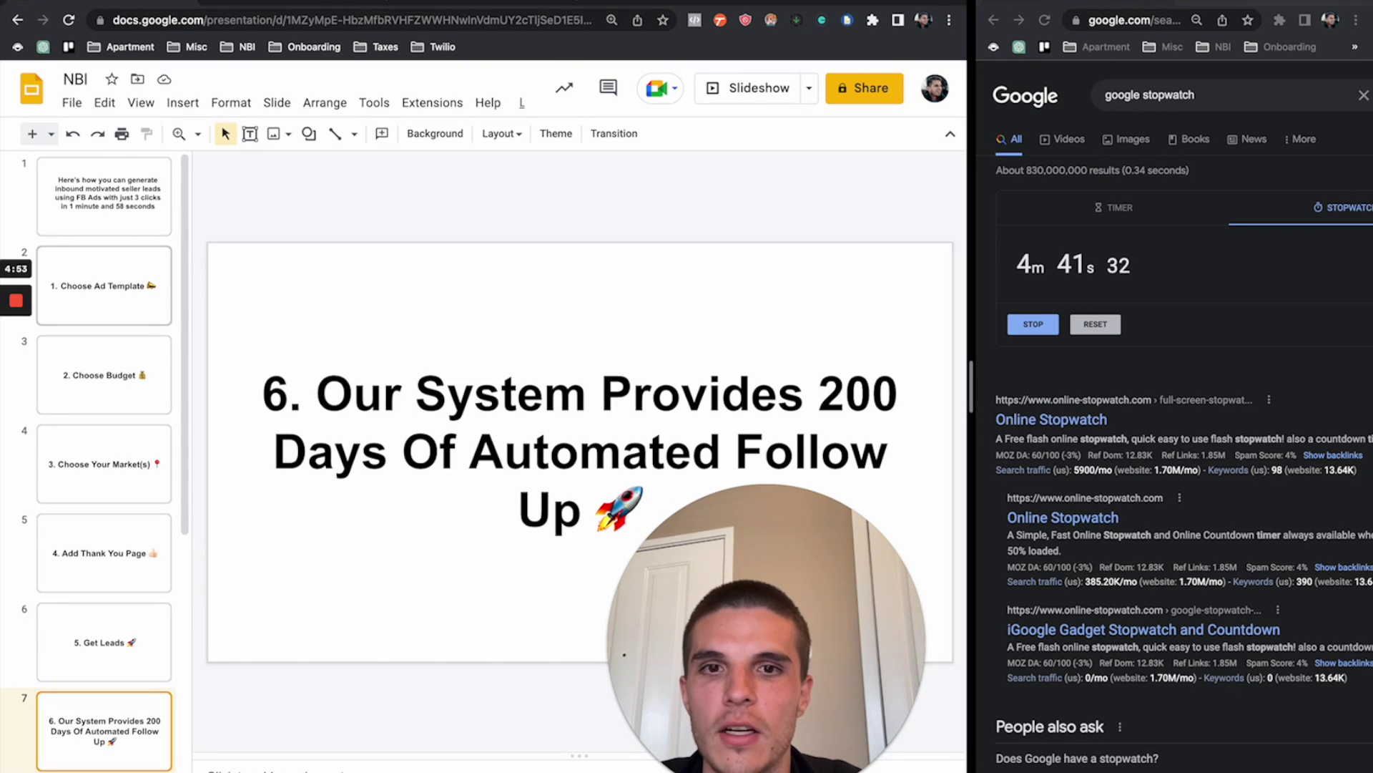
scroll(88, 529, down, 3)
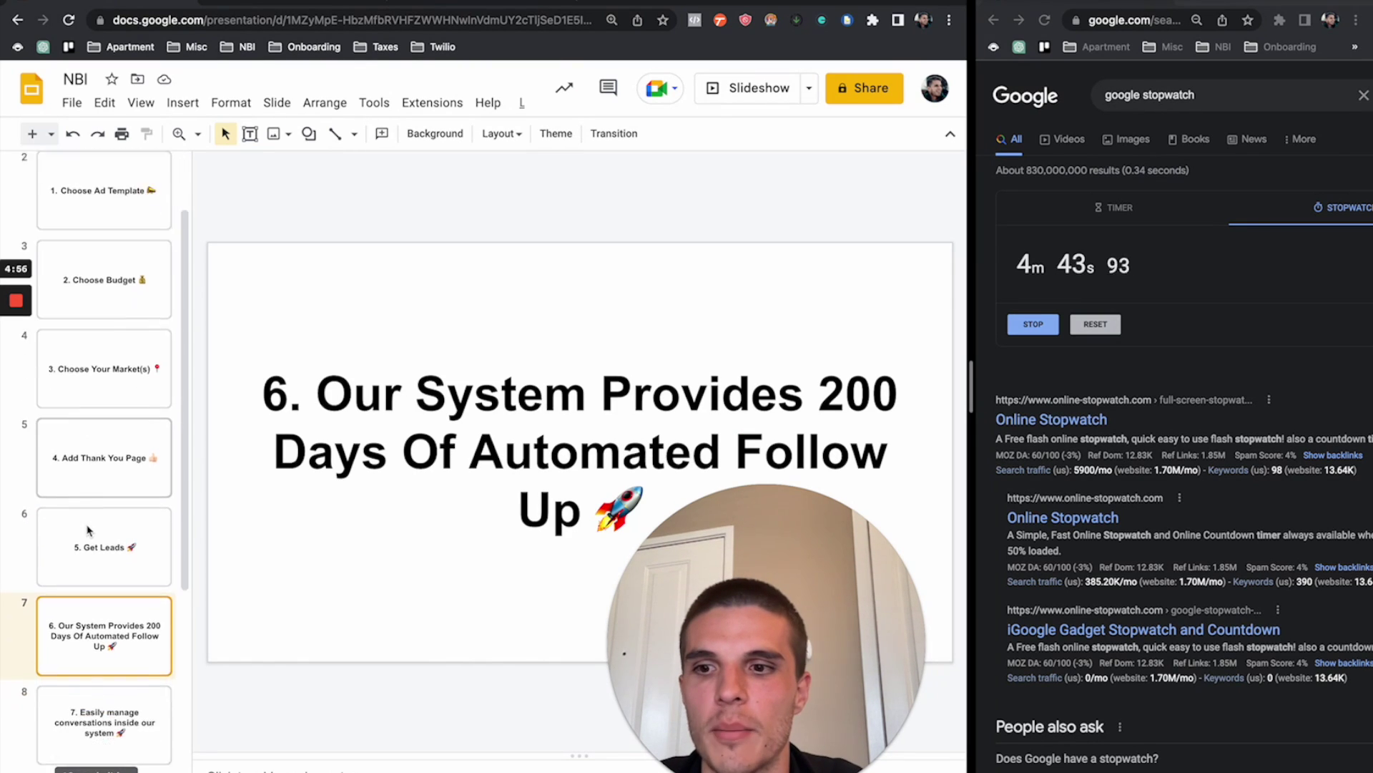
key(Down)
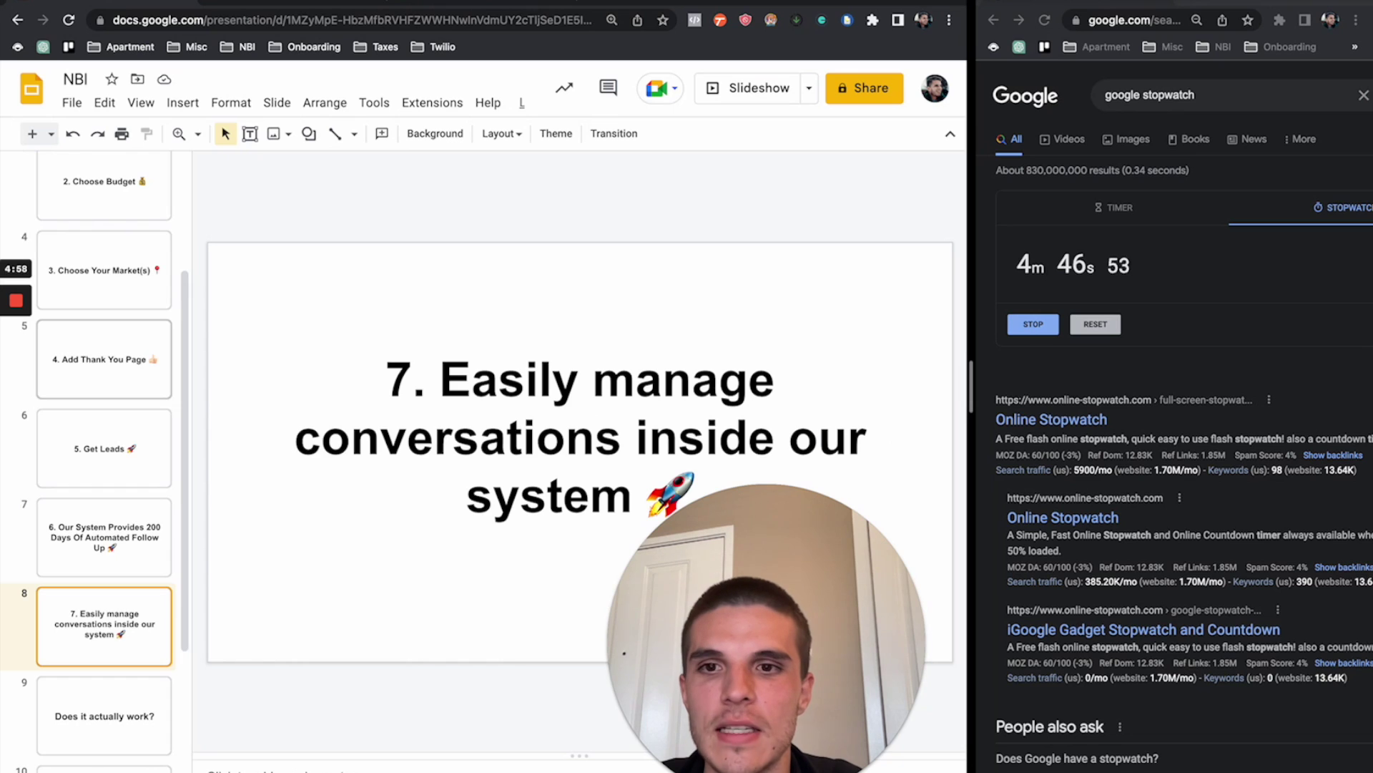
scroll(89, 517, down, 1)
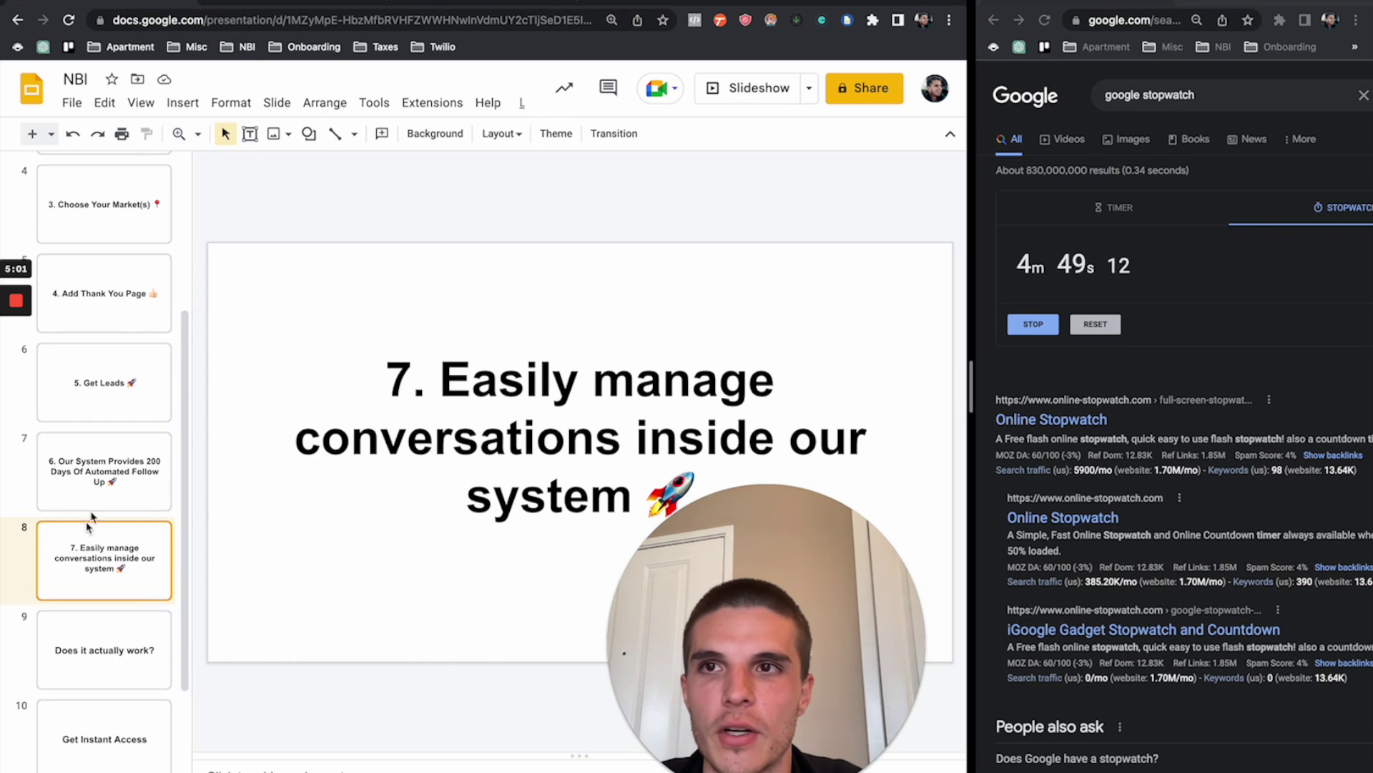
click(282, 9)
click(120, 270)
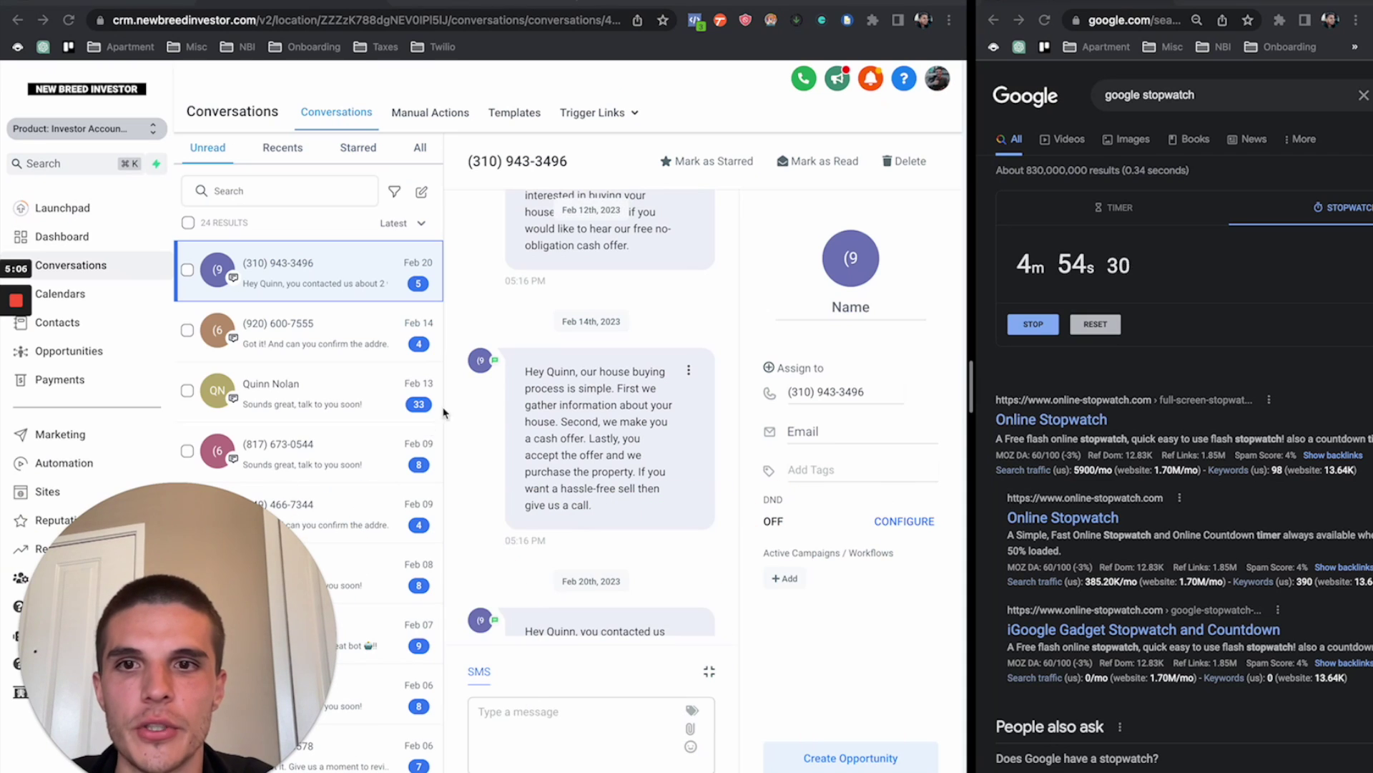
scroll(437, 417, up, 3)
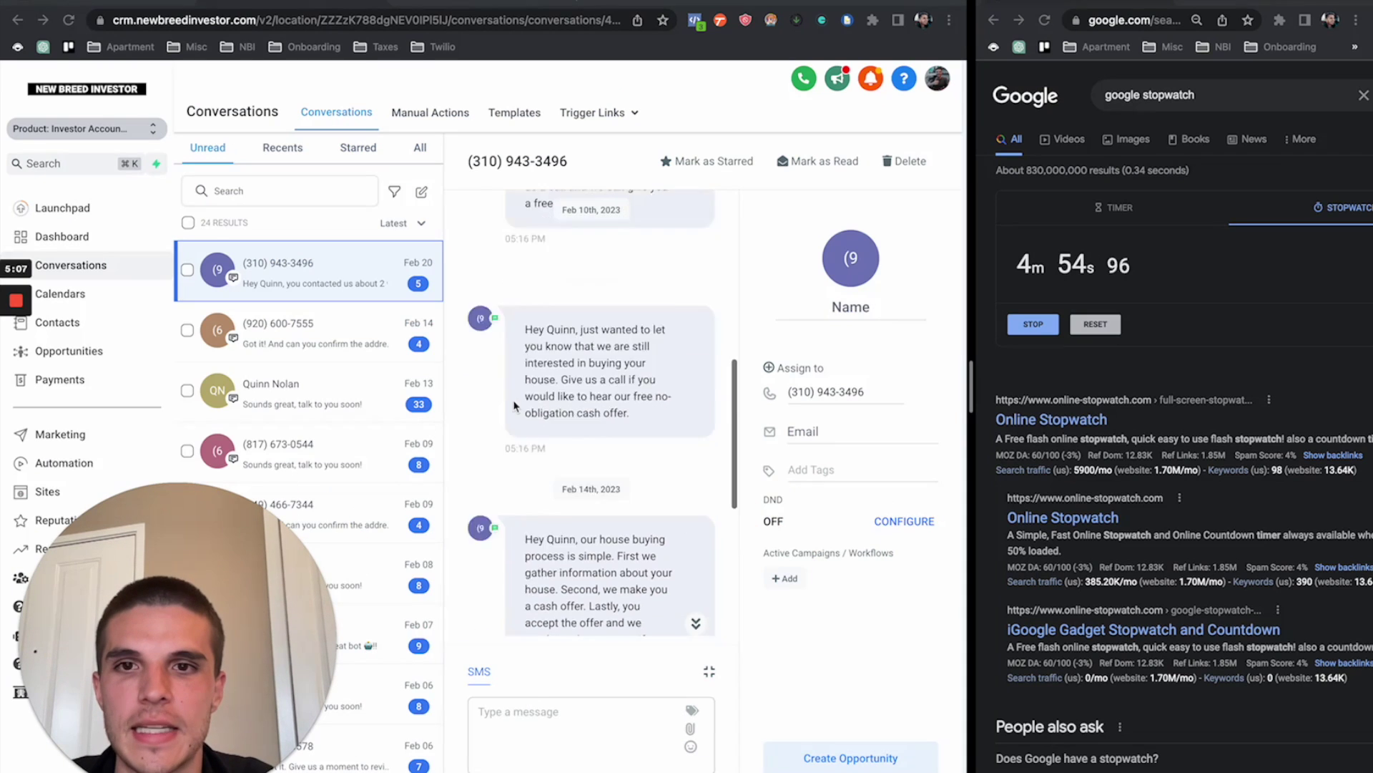
click(340, 405)
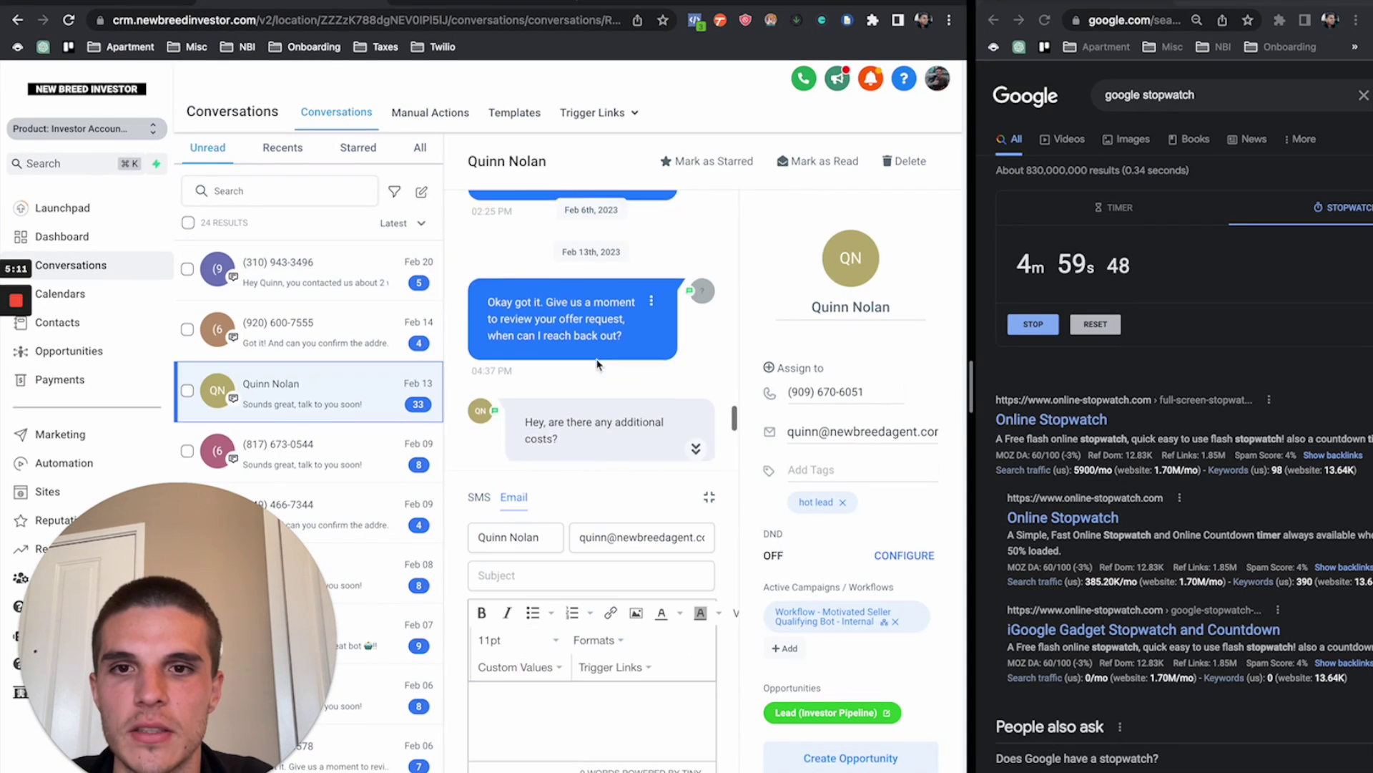
scroll(598, 366, up, 3)
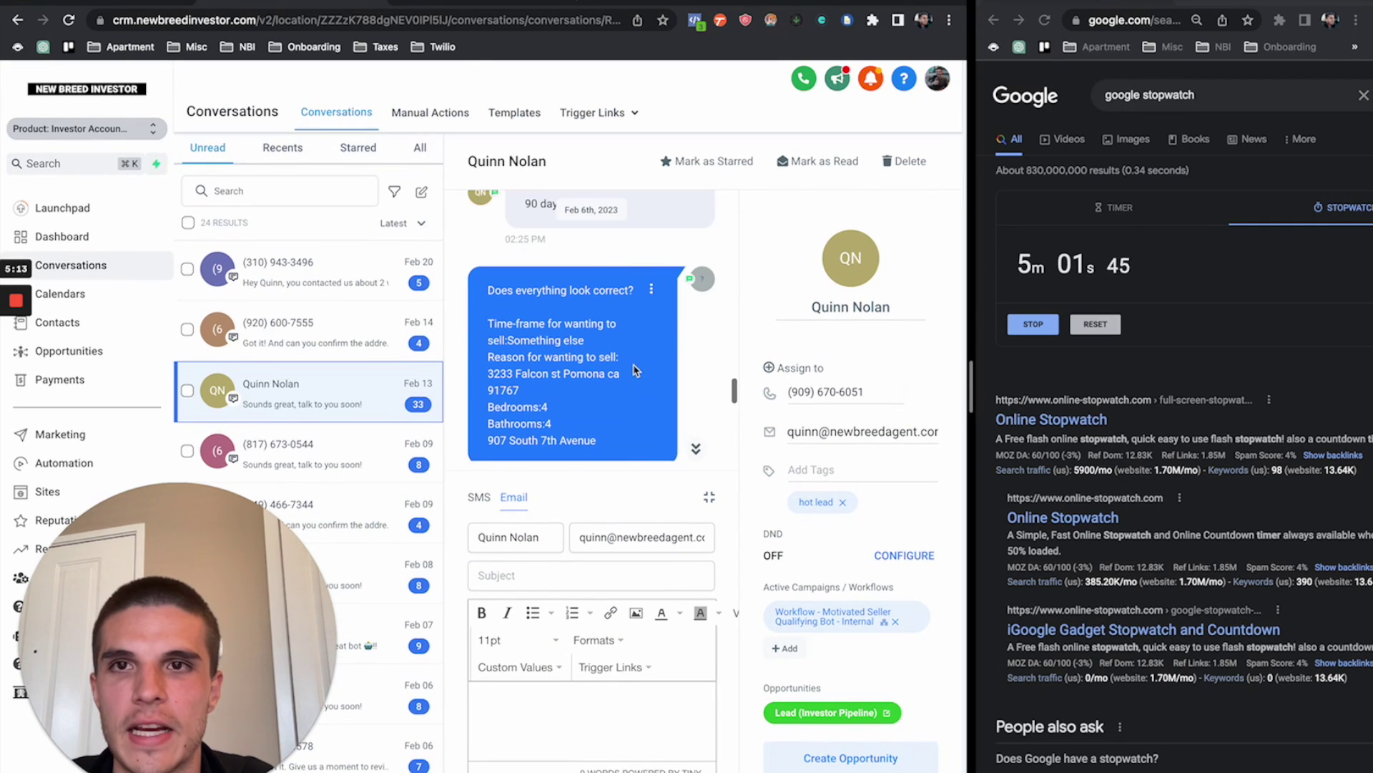
click(121, 8)
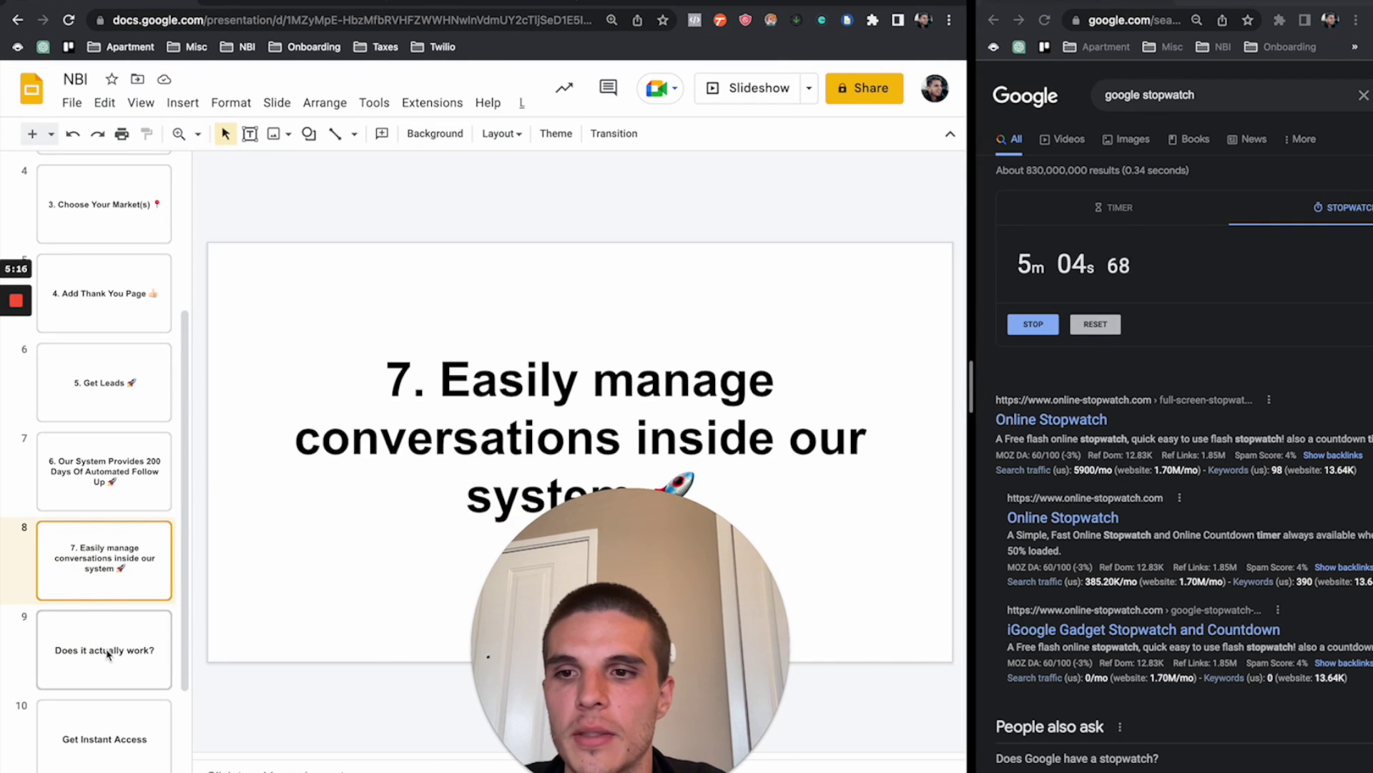
click(108, 655)
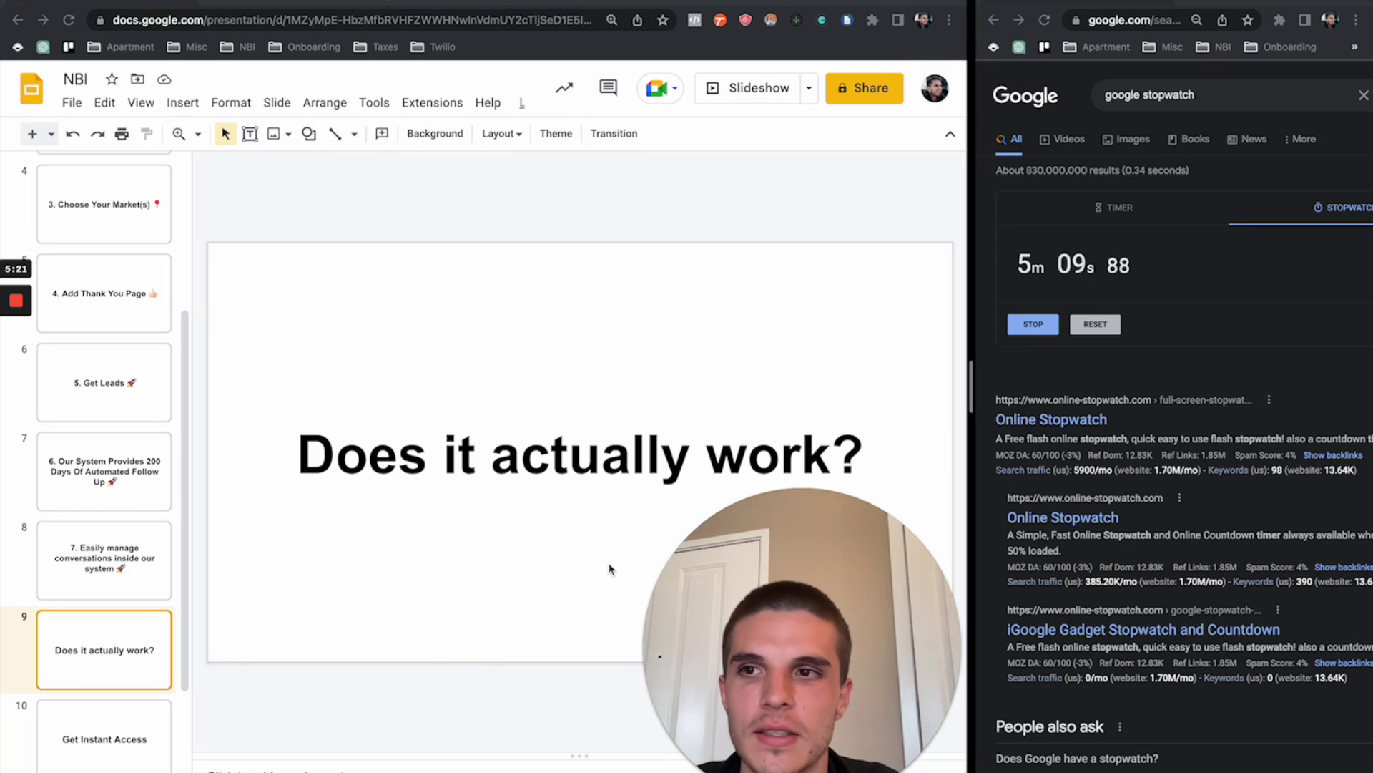
- Reveal the desktop and Quick Look the IMG_7910.mov testimonial video
key(F11)
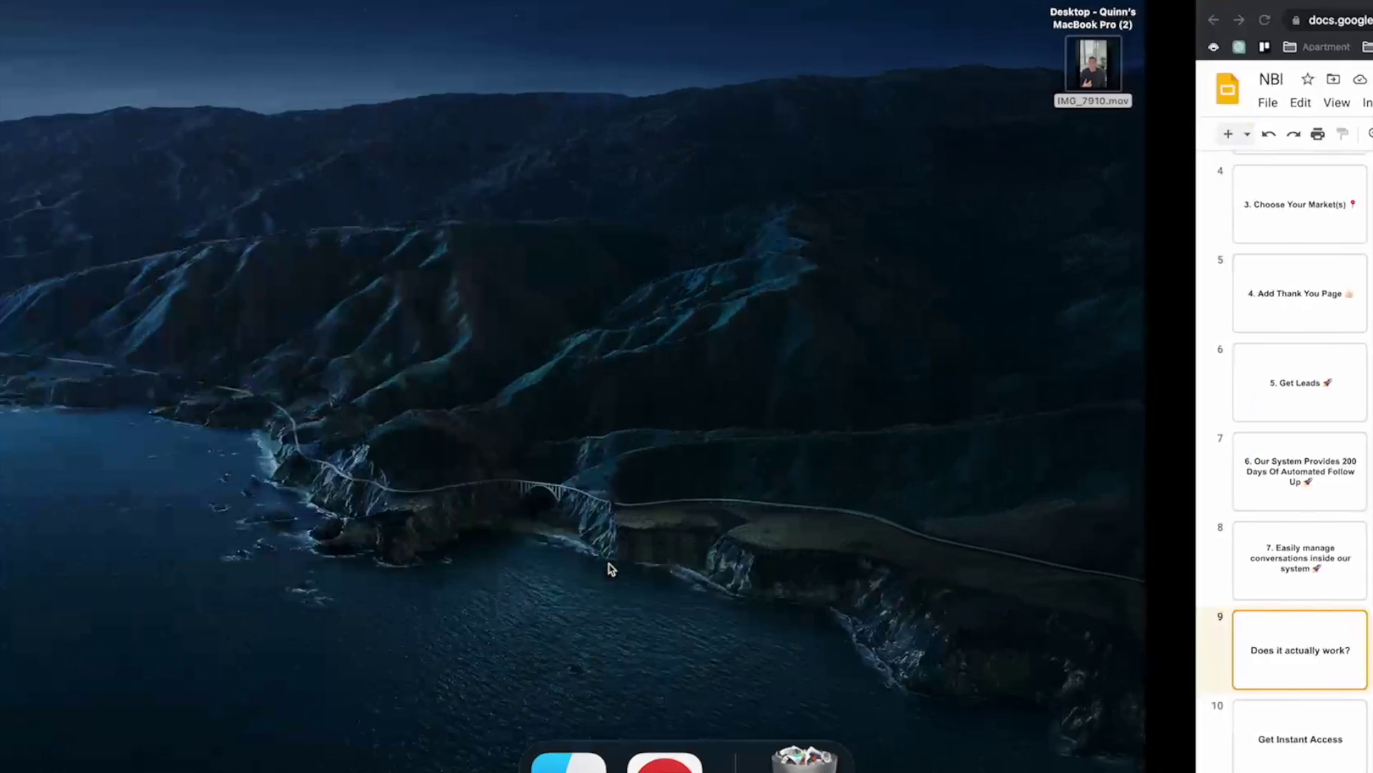
click(1322, 67)
key(space)
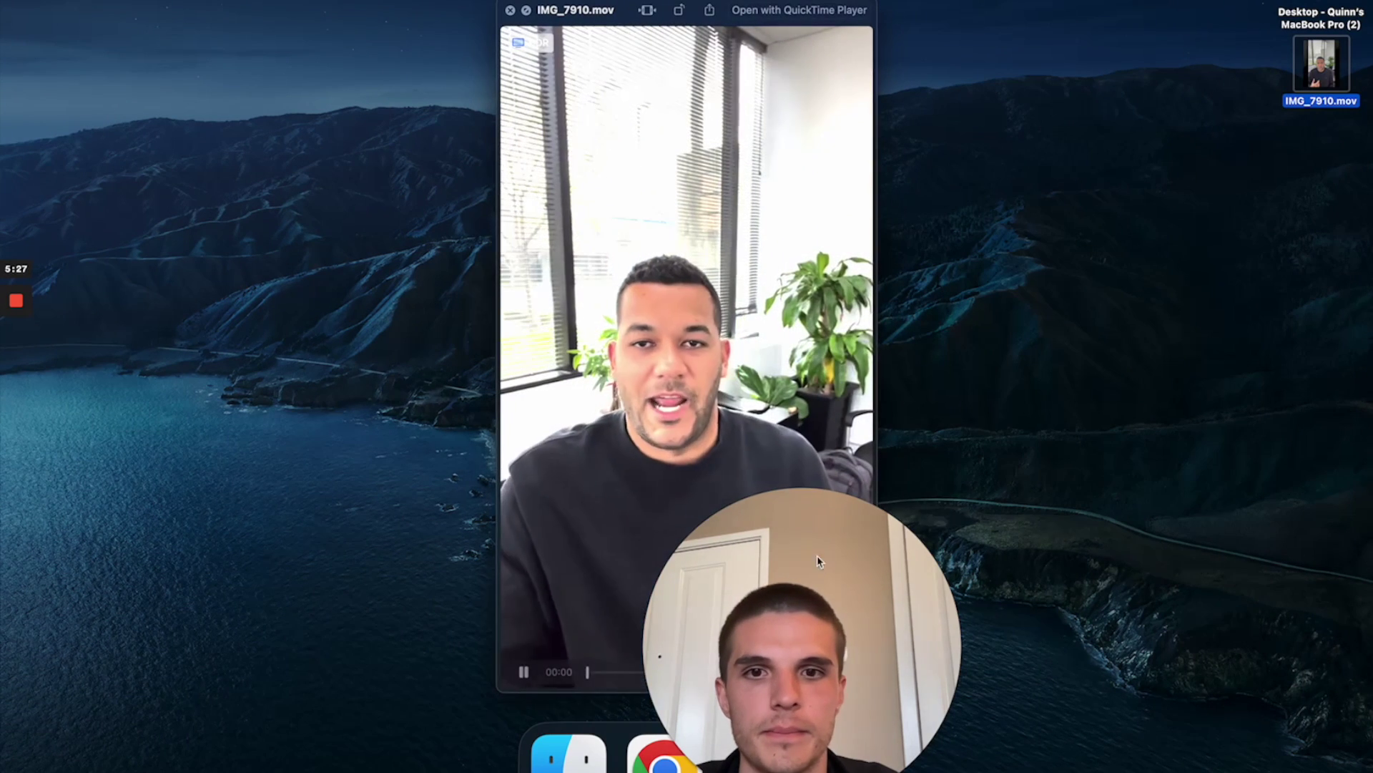
- Let the IMG_7910.mov testimonial play through to its 1:19 end
drag(818, 560, 1196, 571)
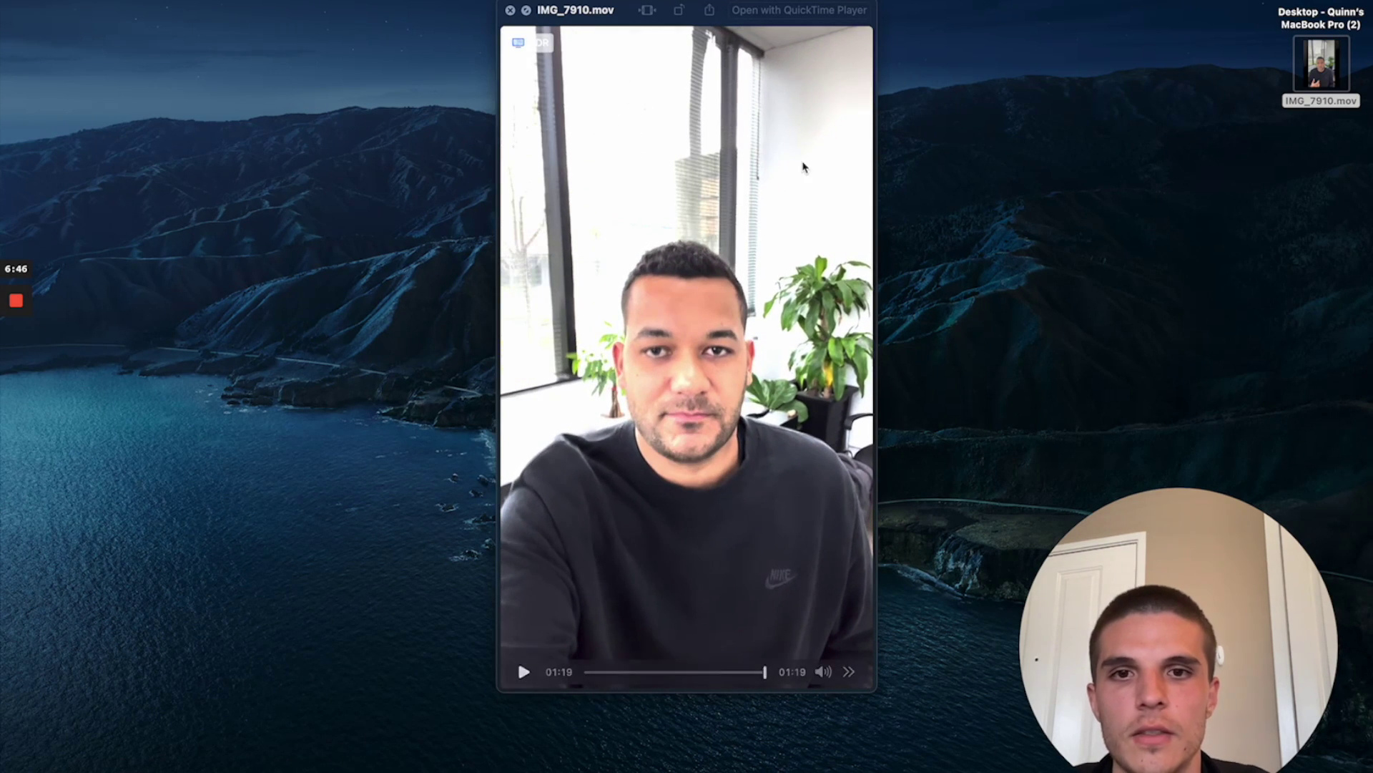
- Close the video, advance to the Get Instant Access slide and glance at the CRM conversations
key(space)
key(ctrl+Right)
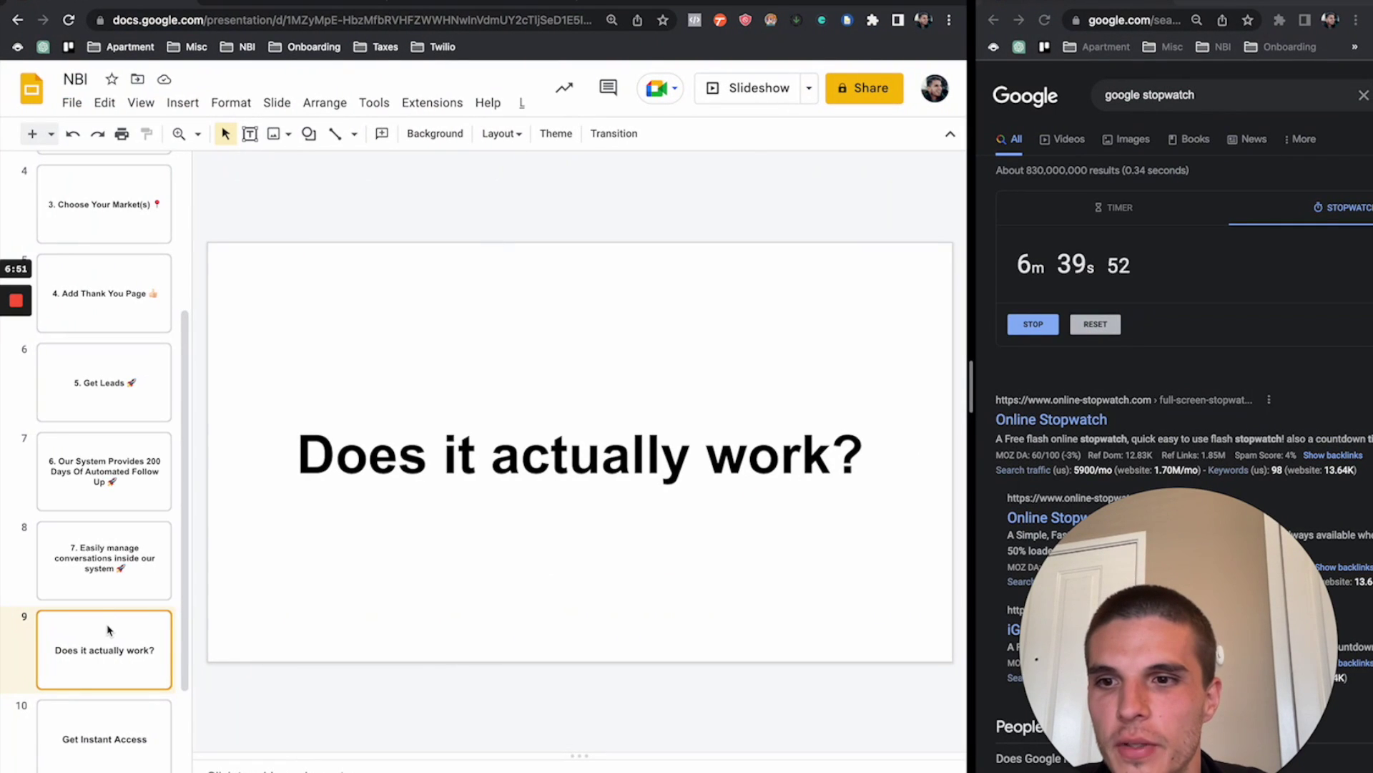
scroll(105, 611, down, 2)
scroll(107, 608, down, 1)
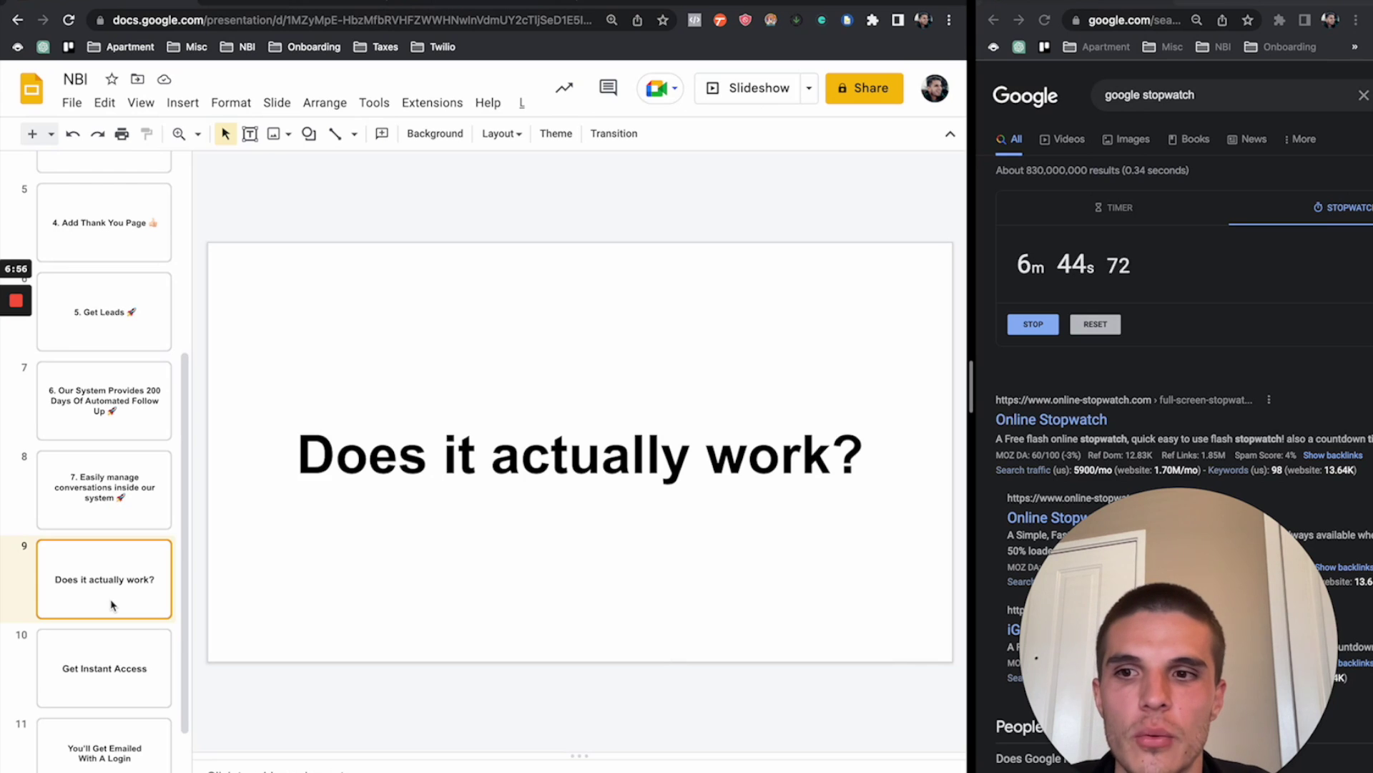
key(Down)
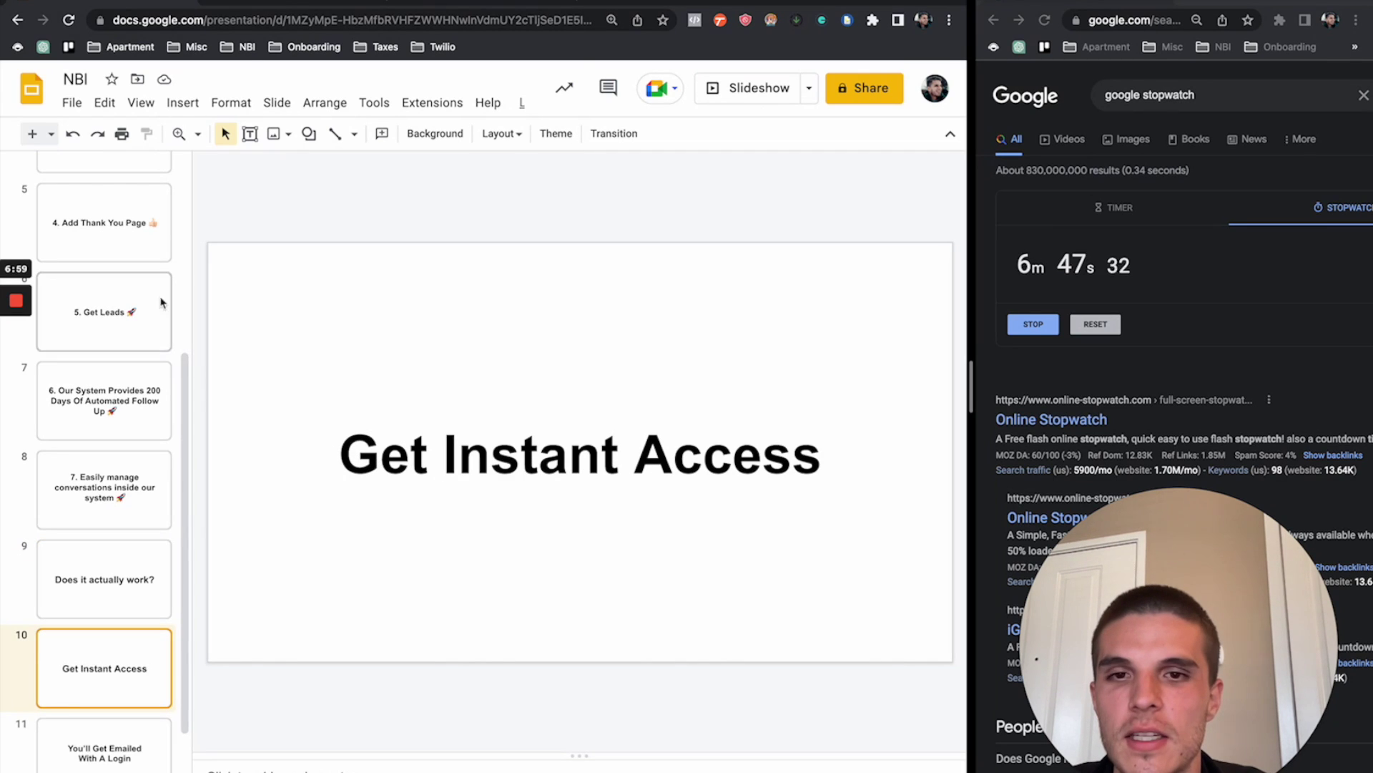
click(266, 8)
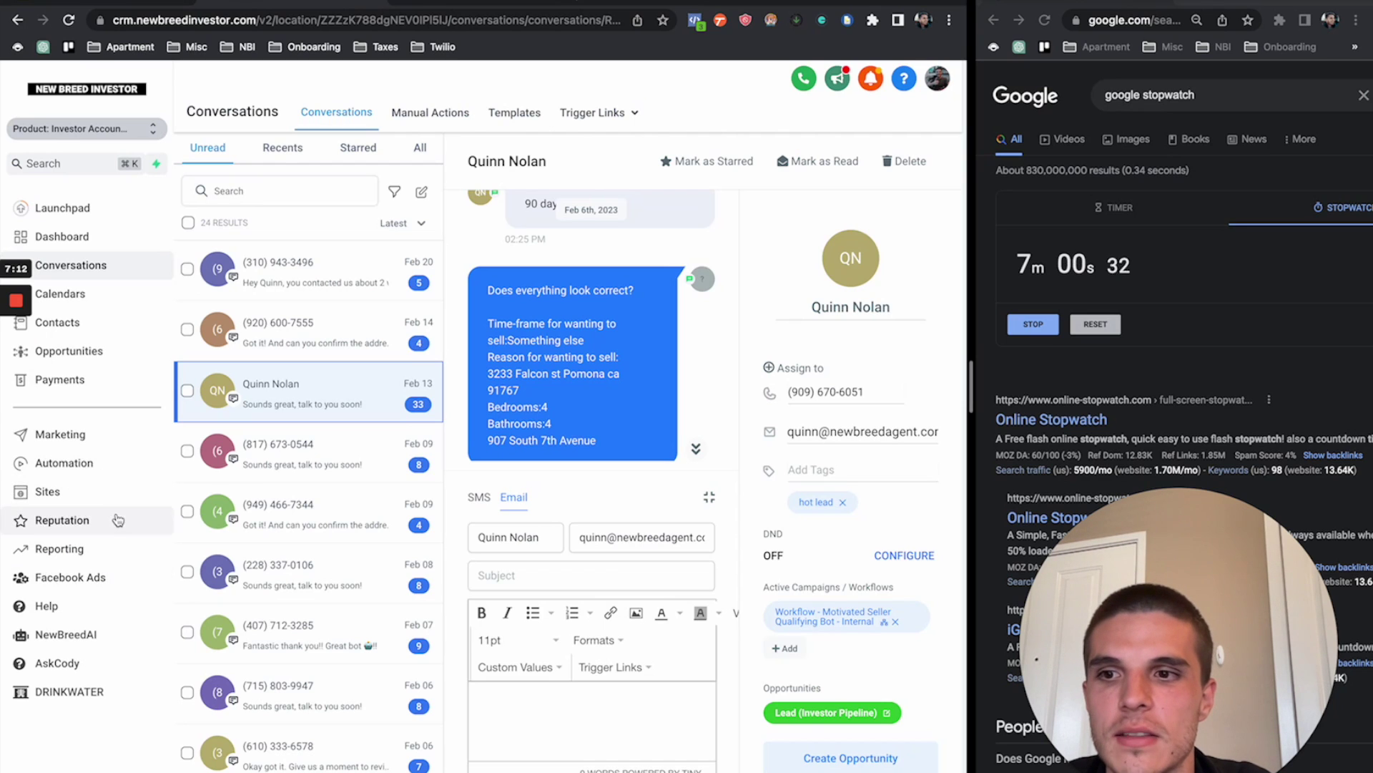
click(122, 3)
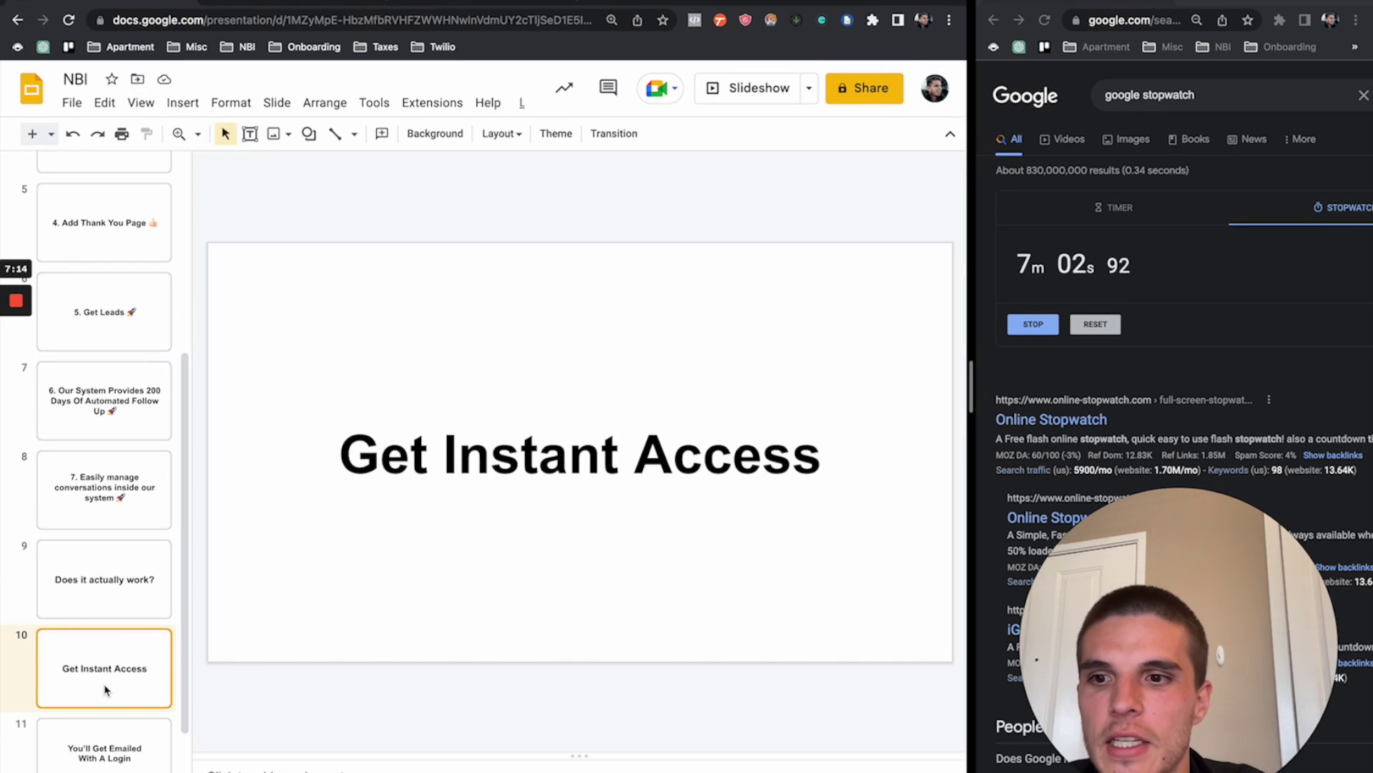
- Advance through the emailed login slide to the next 50 members onboarding call slide
key(Down)
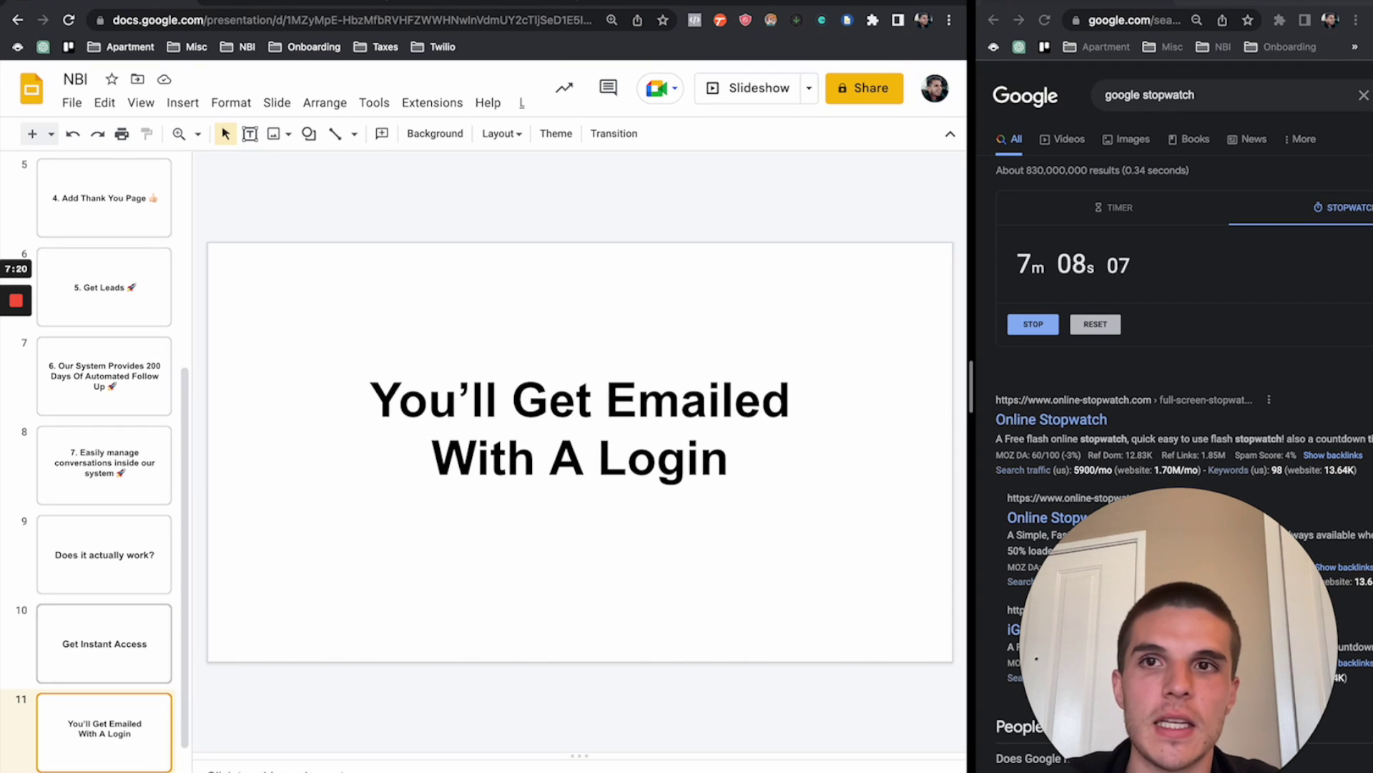
scroll(104, 462, down, 1)
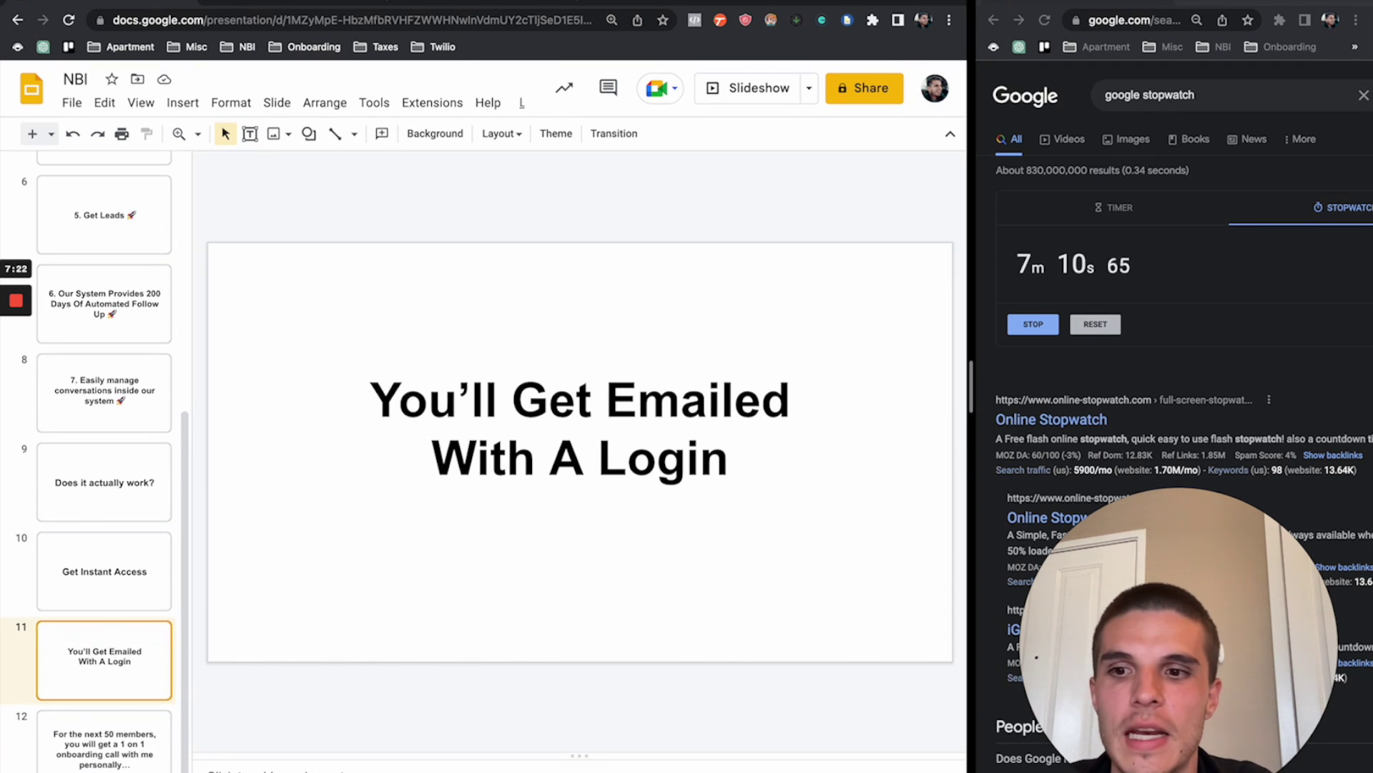
key(Down)
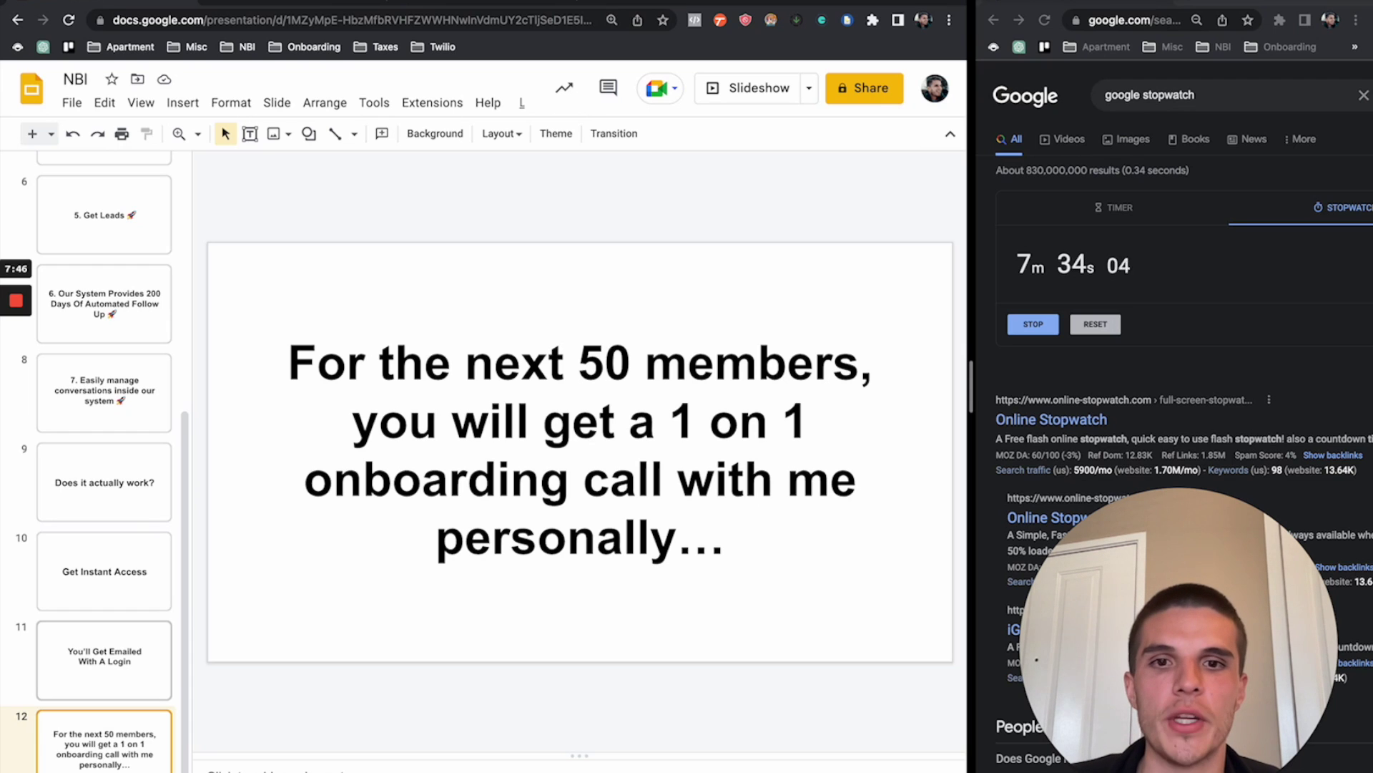
- Switch back to the CRM and show its Dashboard
key(ctrl+Tab)
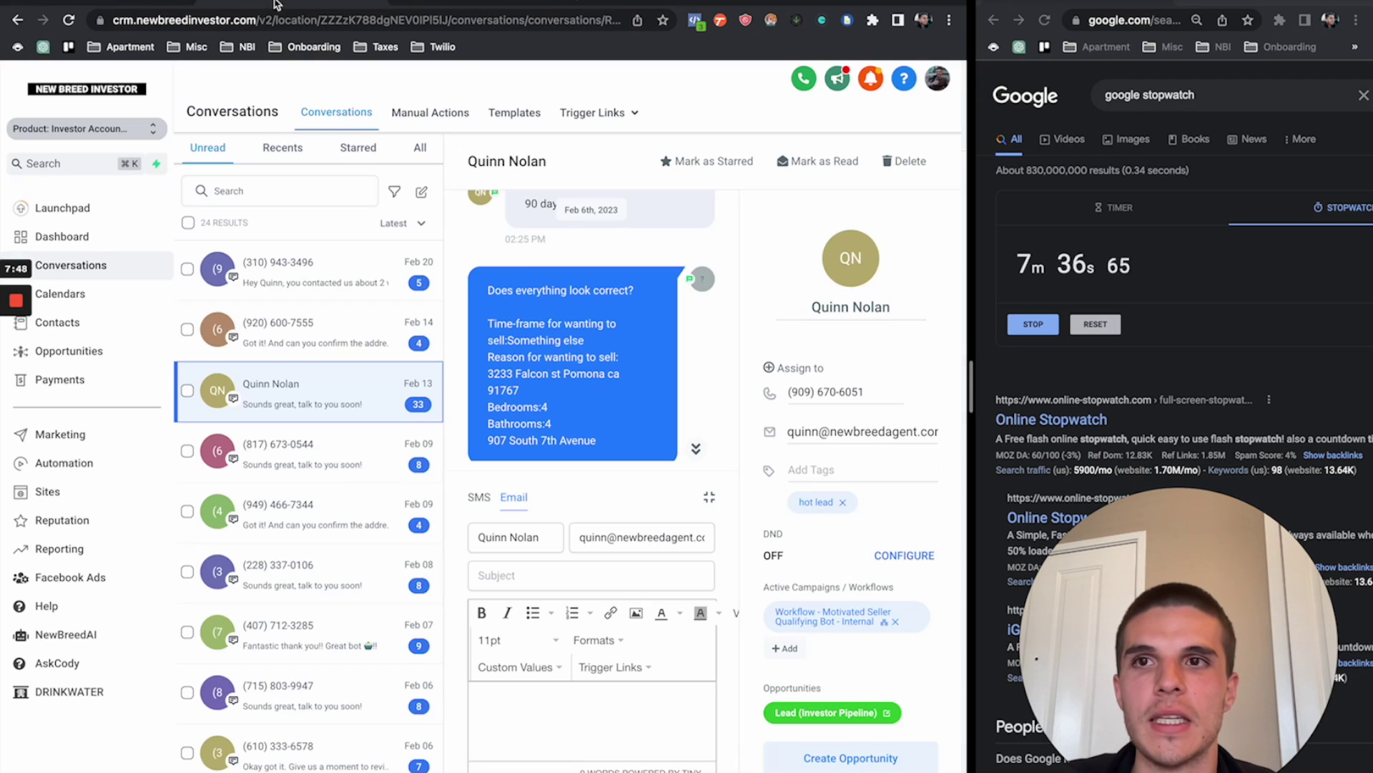
click(133, 249)
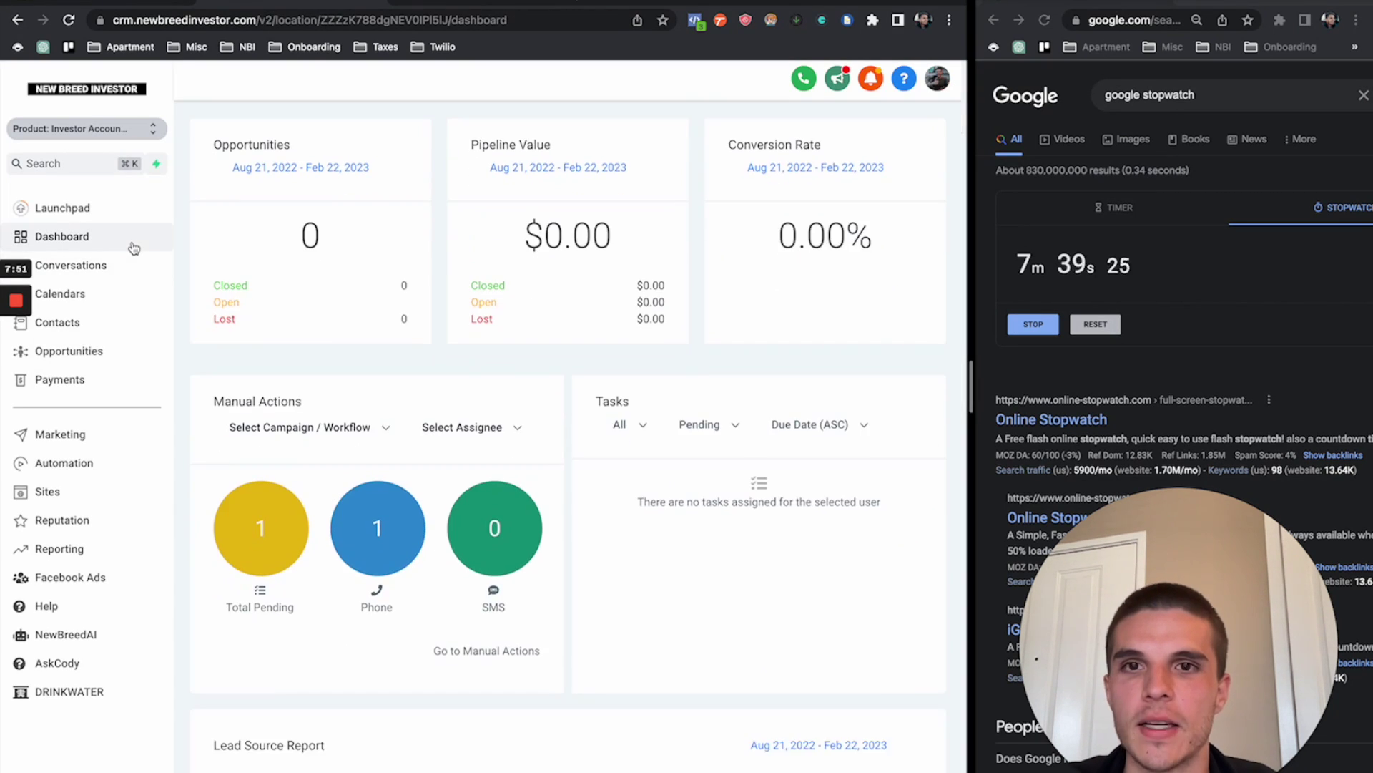